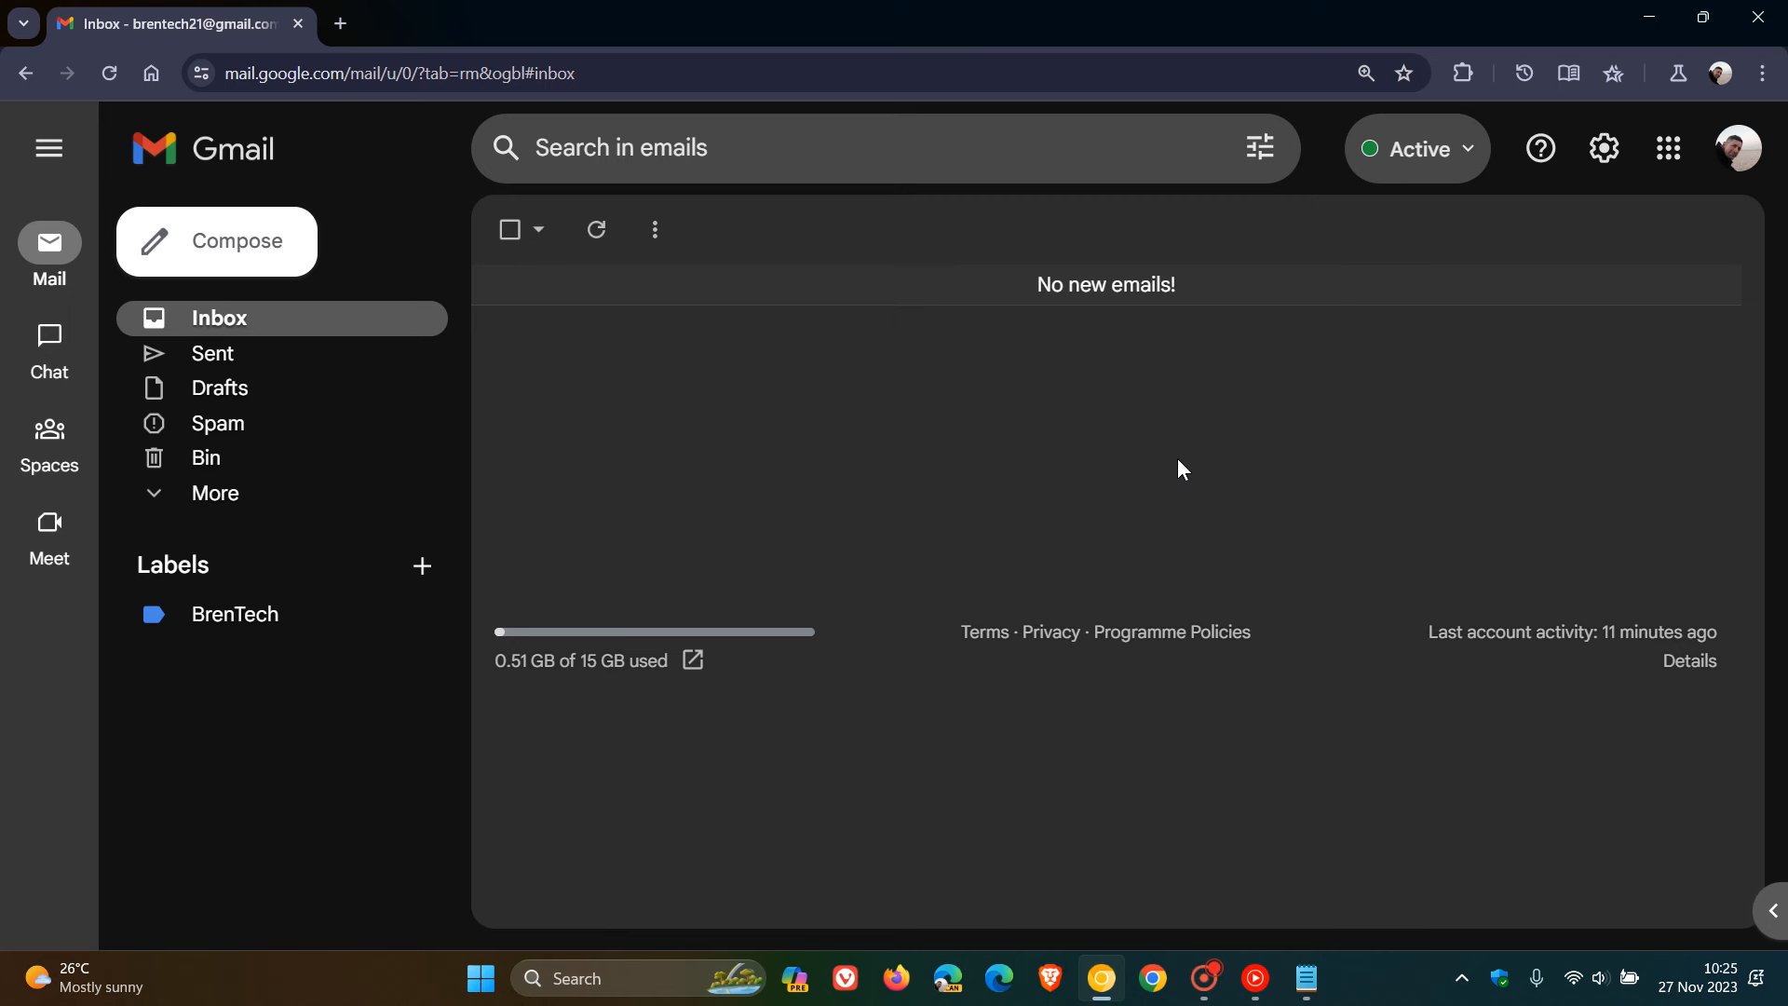
# Set the inbox type to Multiple Inboxes and open its customisation settings.
pyautogui.click(1608, 154)
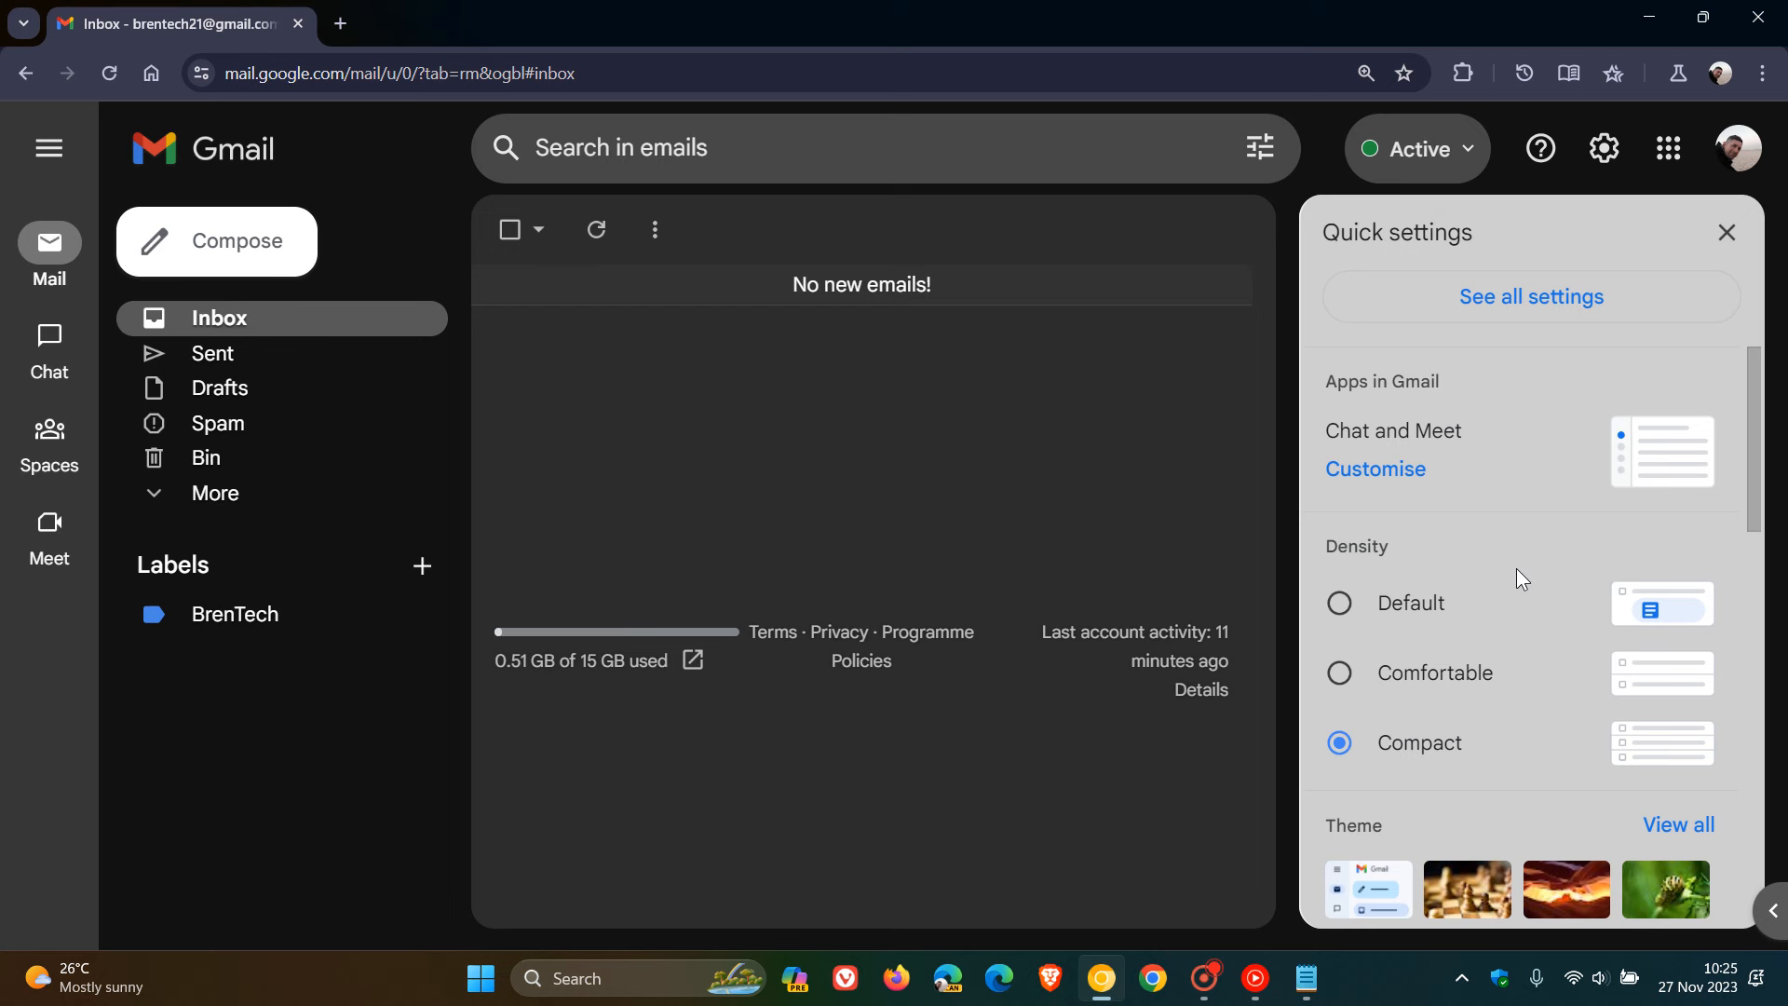
pyautogui.scroll(-6, 1516, 568)
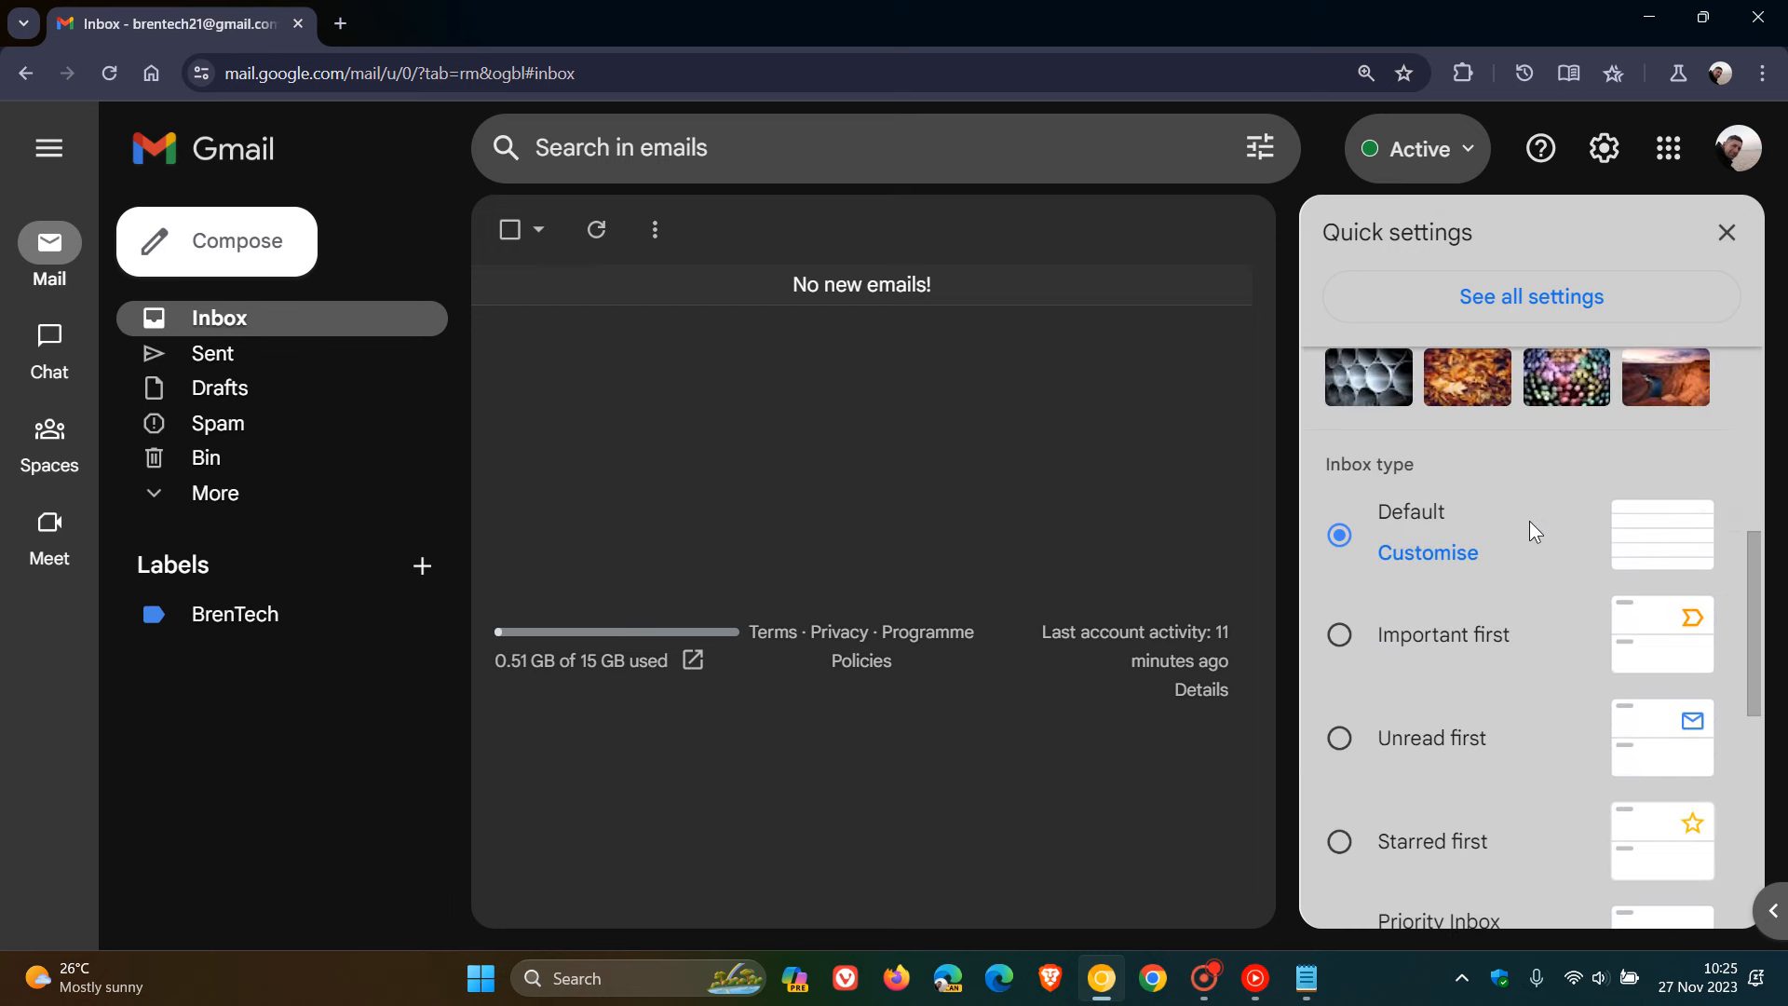
pyautogui.scroll(-4, 1528, 524)
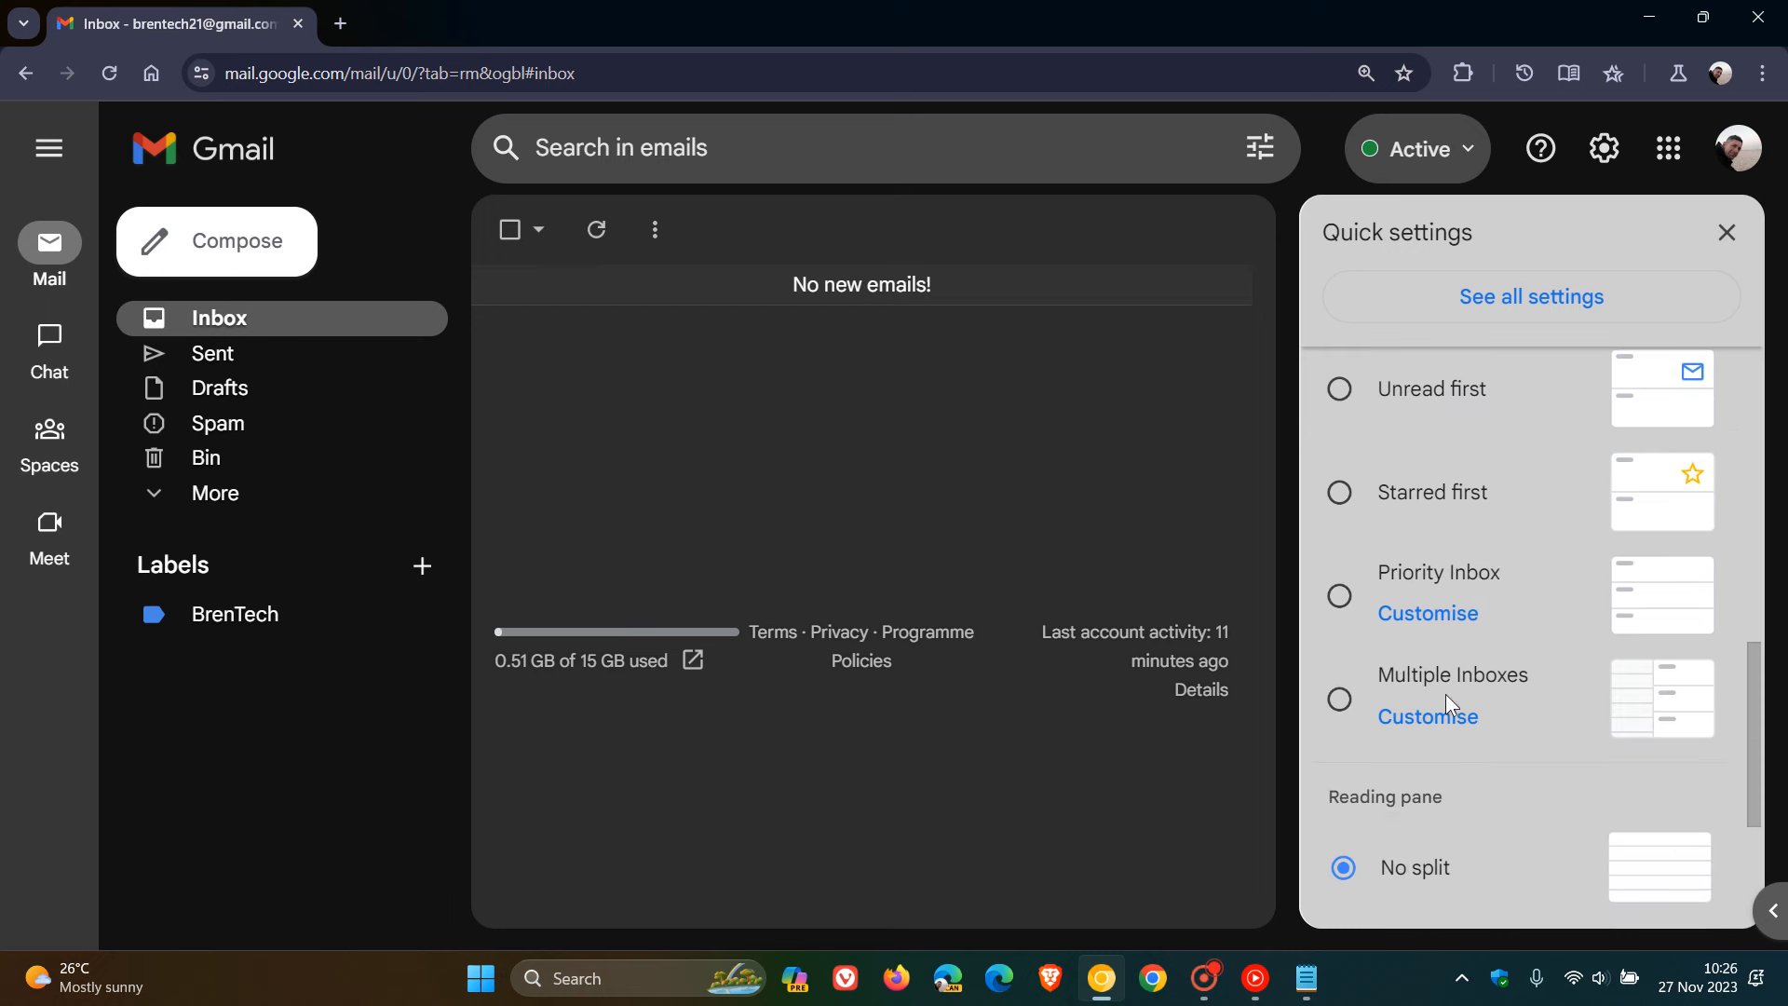
pyautogui.click(1339, 699)
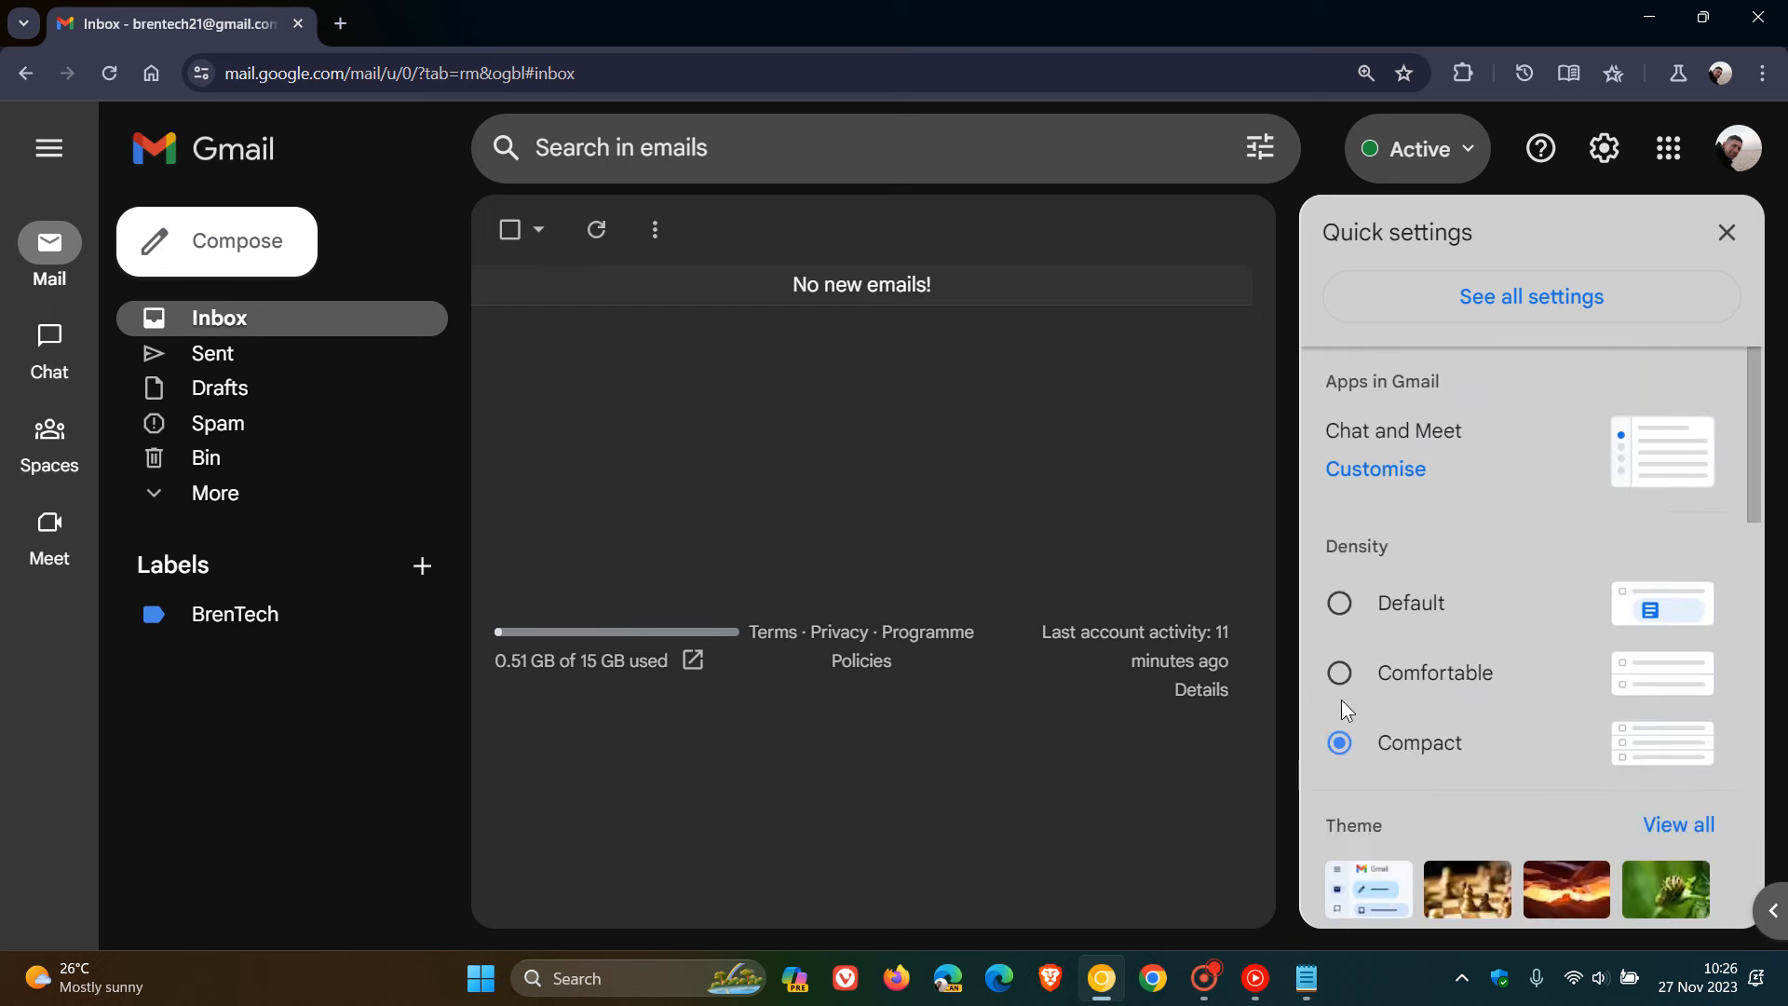
pyautogui.scroll(-10, 1563, 560)
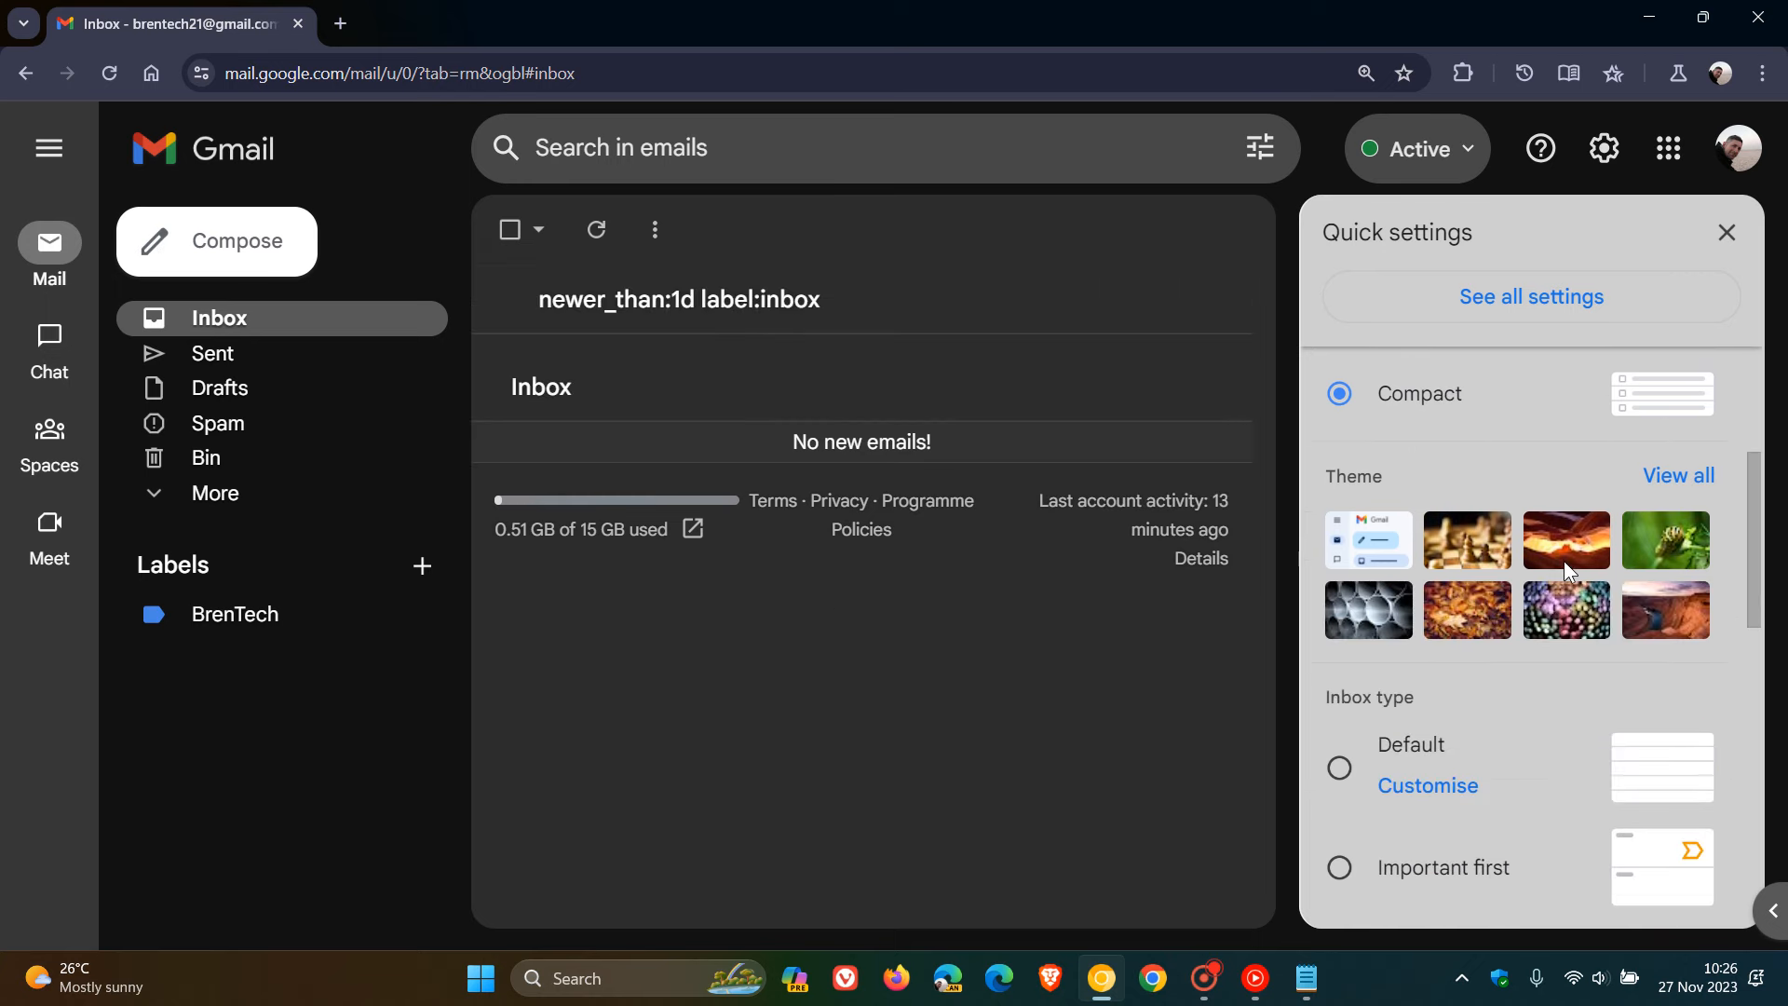
pyautogui.click(1445, 615)
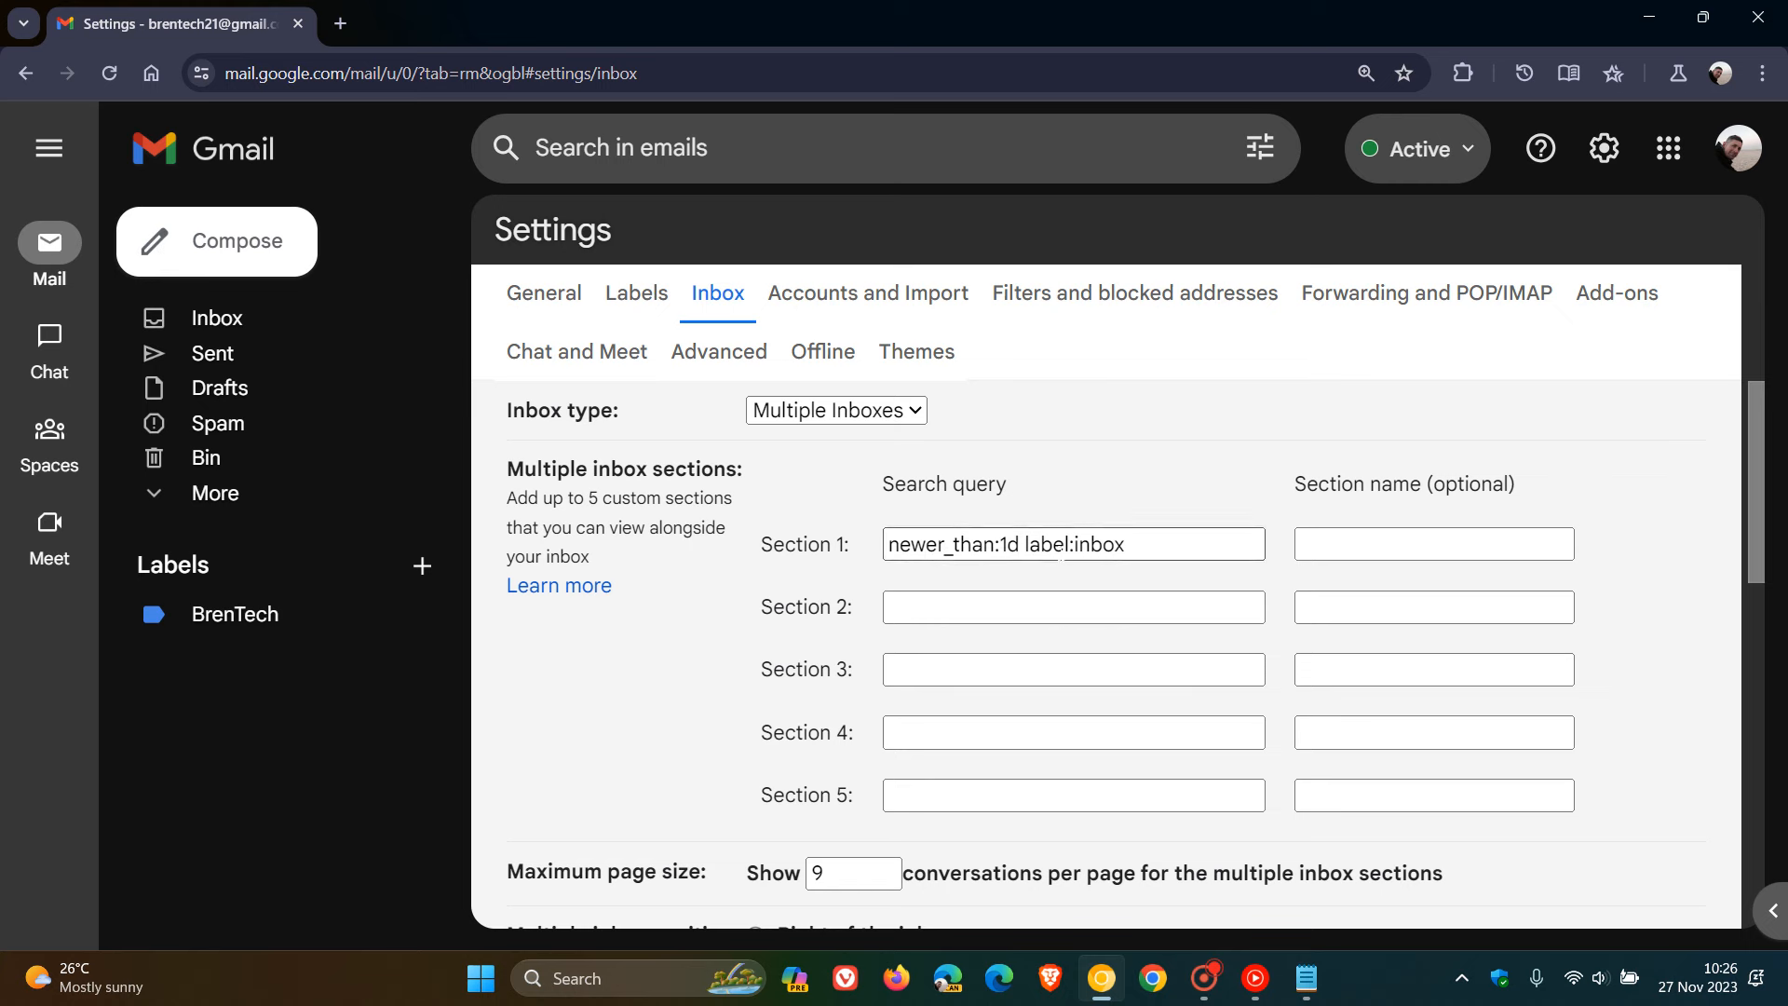
# Copy the Section 1 query newer_than:1d label:inbox from the Notepad notes and return to the Gmail settings.
pyautogui.click(1307, 978)
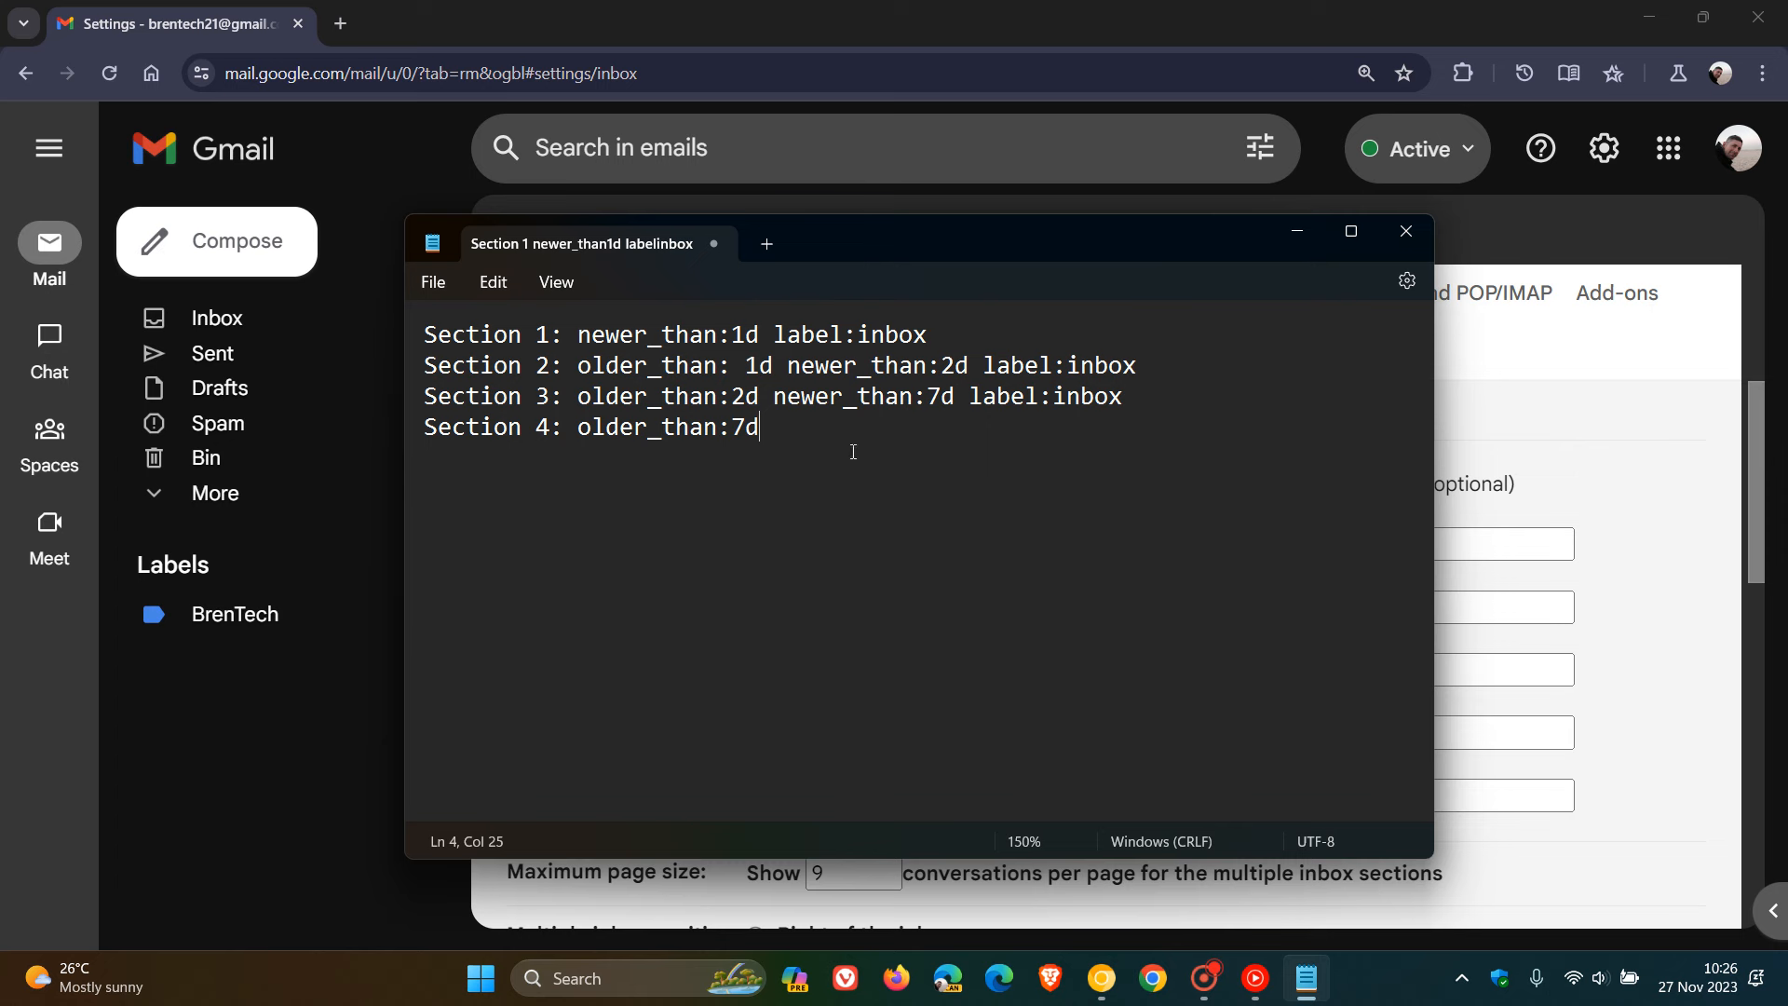
pyautogui.moveTo(577, 334); pyautogui.dragTo(932, 336)
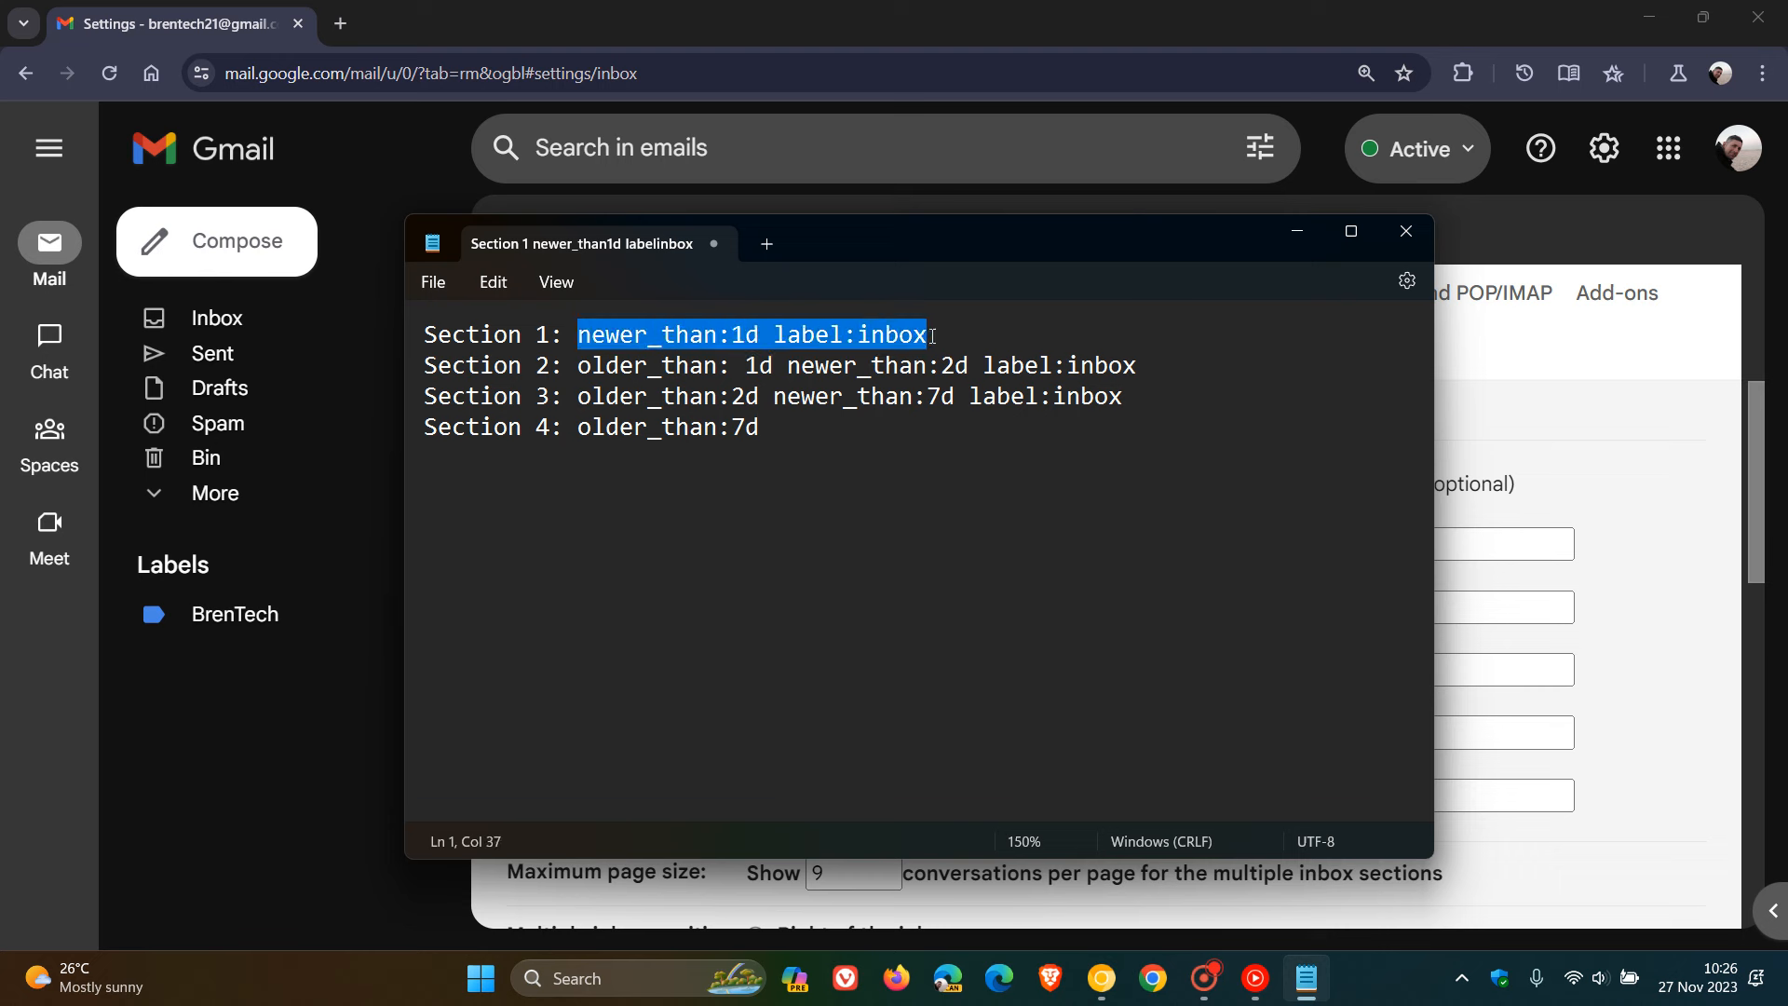
pyautogui.rightClick(869, 337)
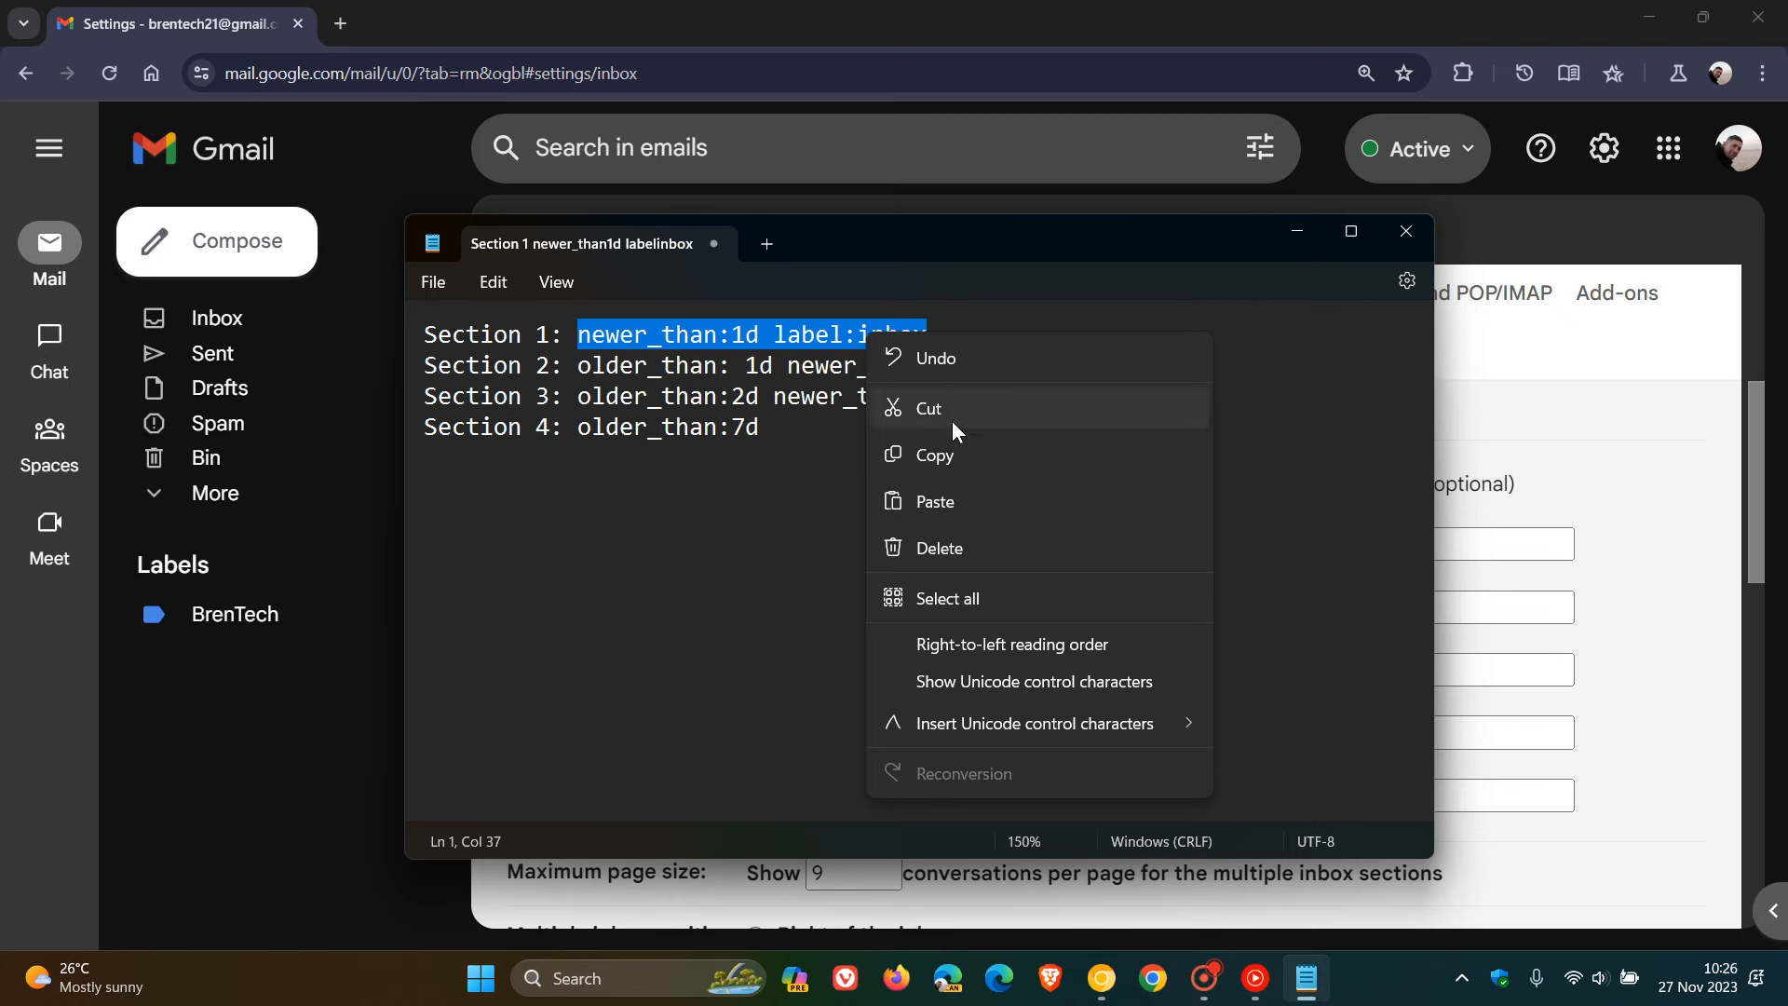
pyautogui.click(948, 456)
pyautogui.click(1525, 402)
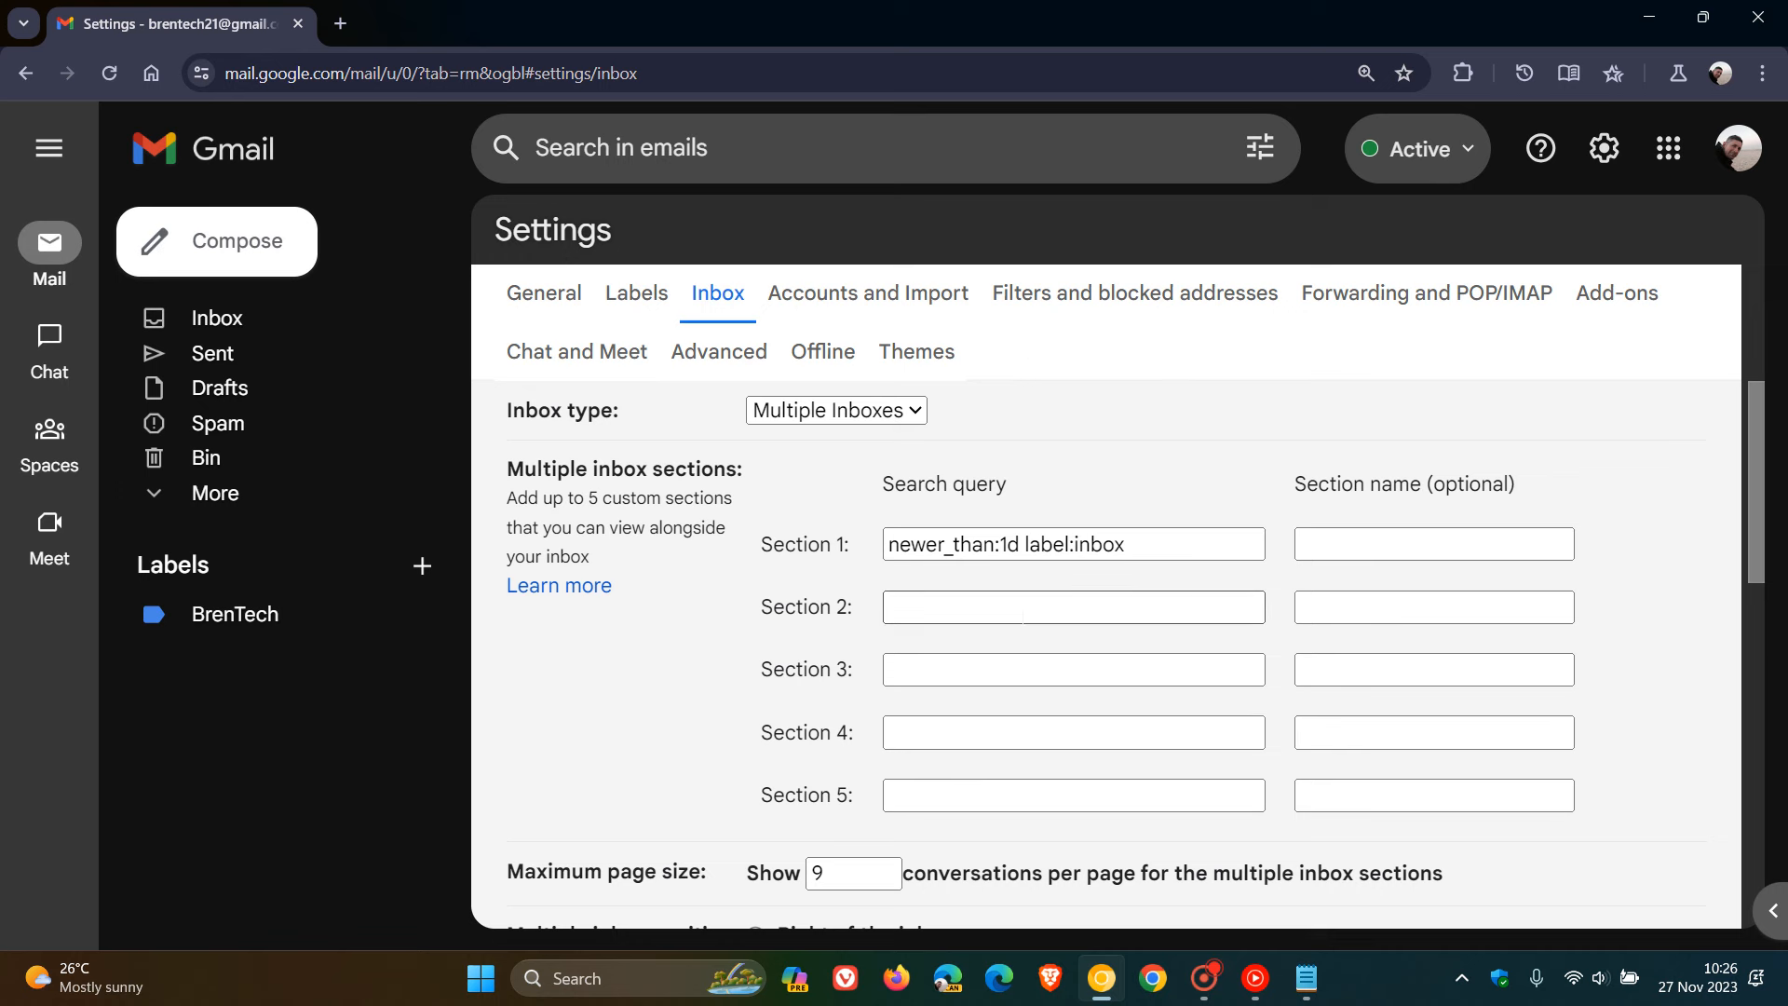
# Copy the Section 2 query from Notepad and enter older_than: 1d newer_than:2d label:inbox as the Section 2 search query in Gmail.
pyautogui.click(1307, 999)
pyautogui.click(854, 664)
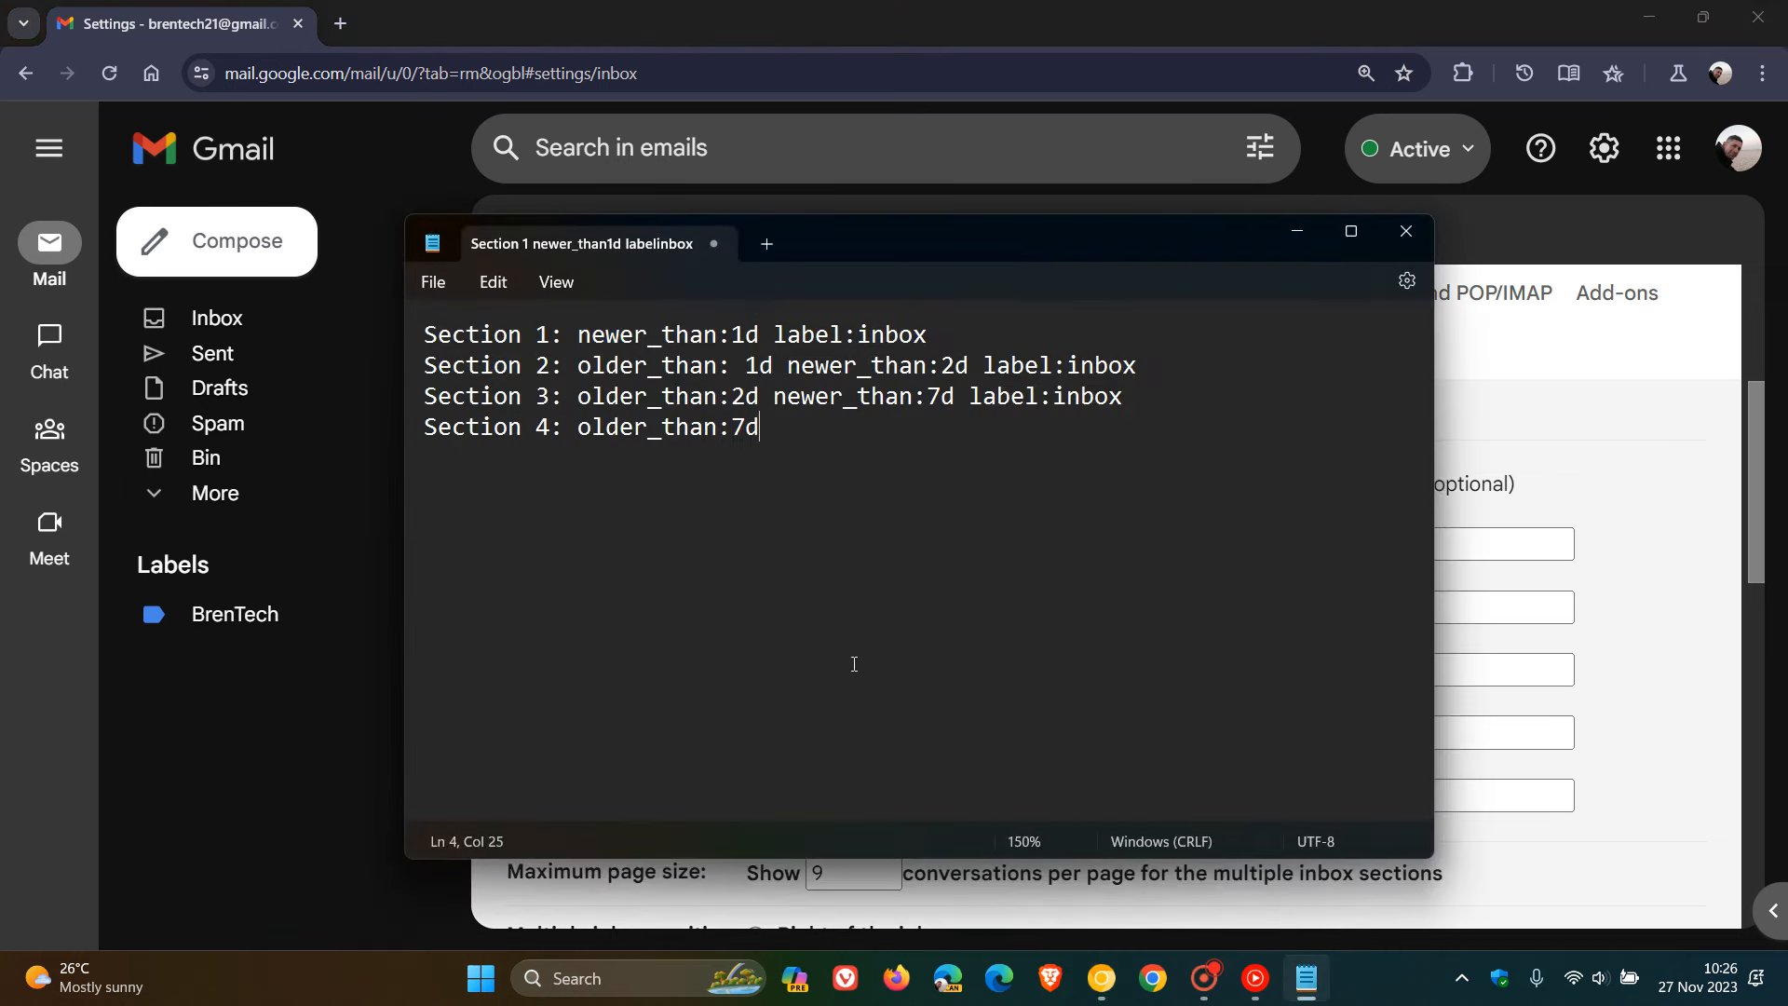
pyautogui.moveTo(578, 366); pyautogui.dragTo(1146, 365)
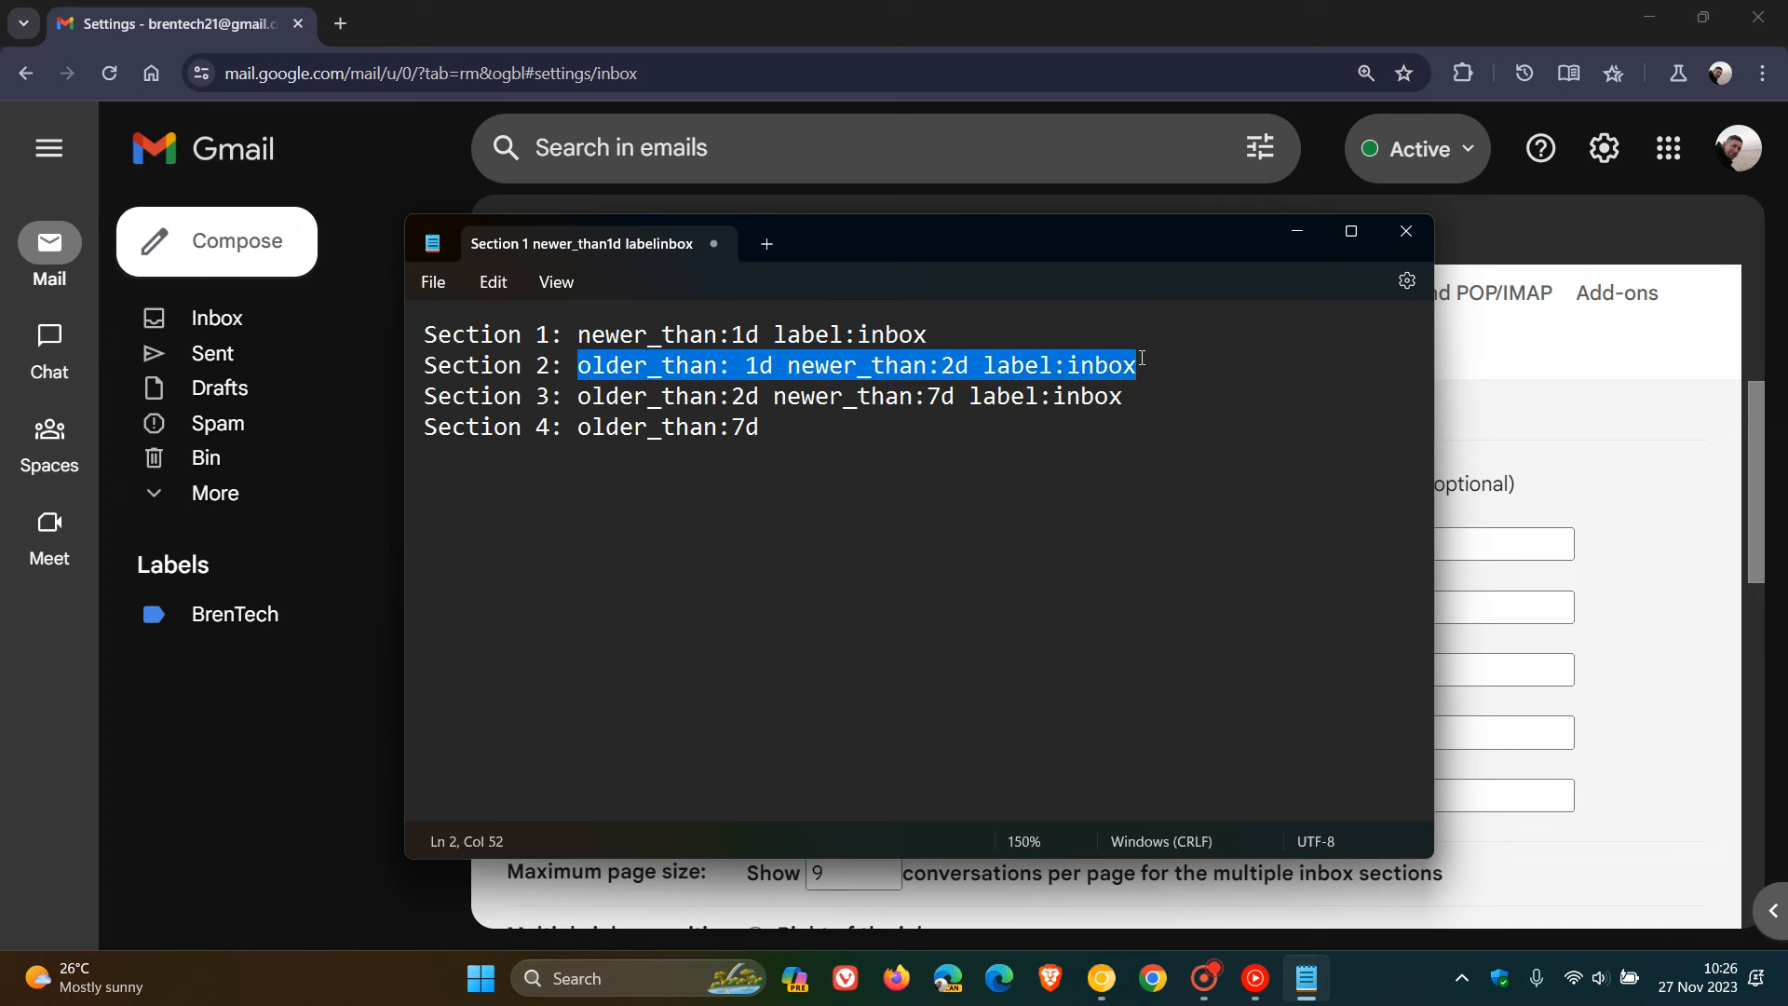
pyautogui.rightClick(1076, 368)
pyautogui.click(1217, 484)
pyautogui.click(1298, 231)
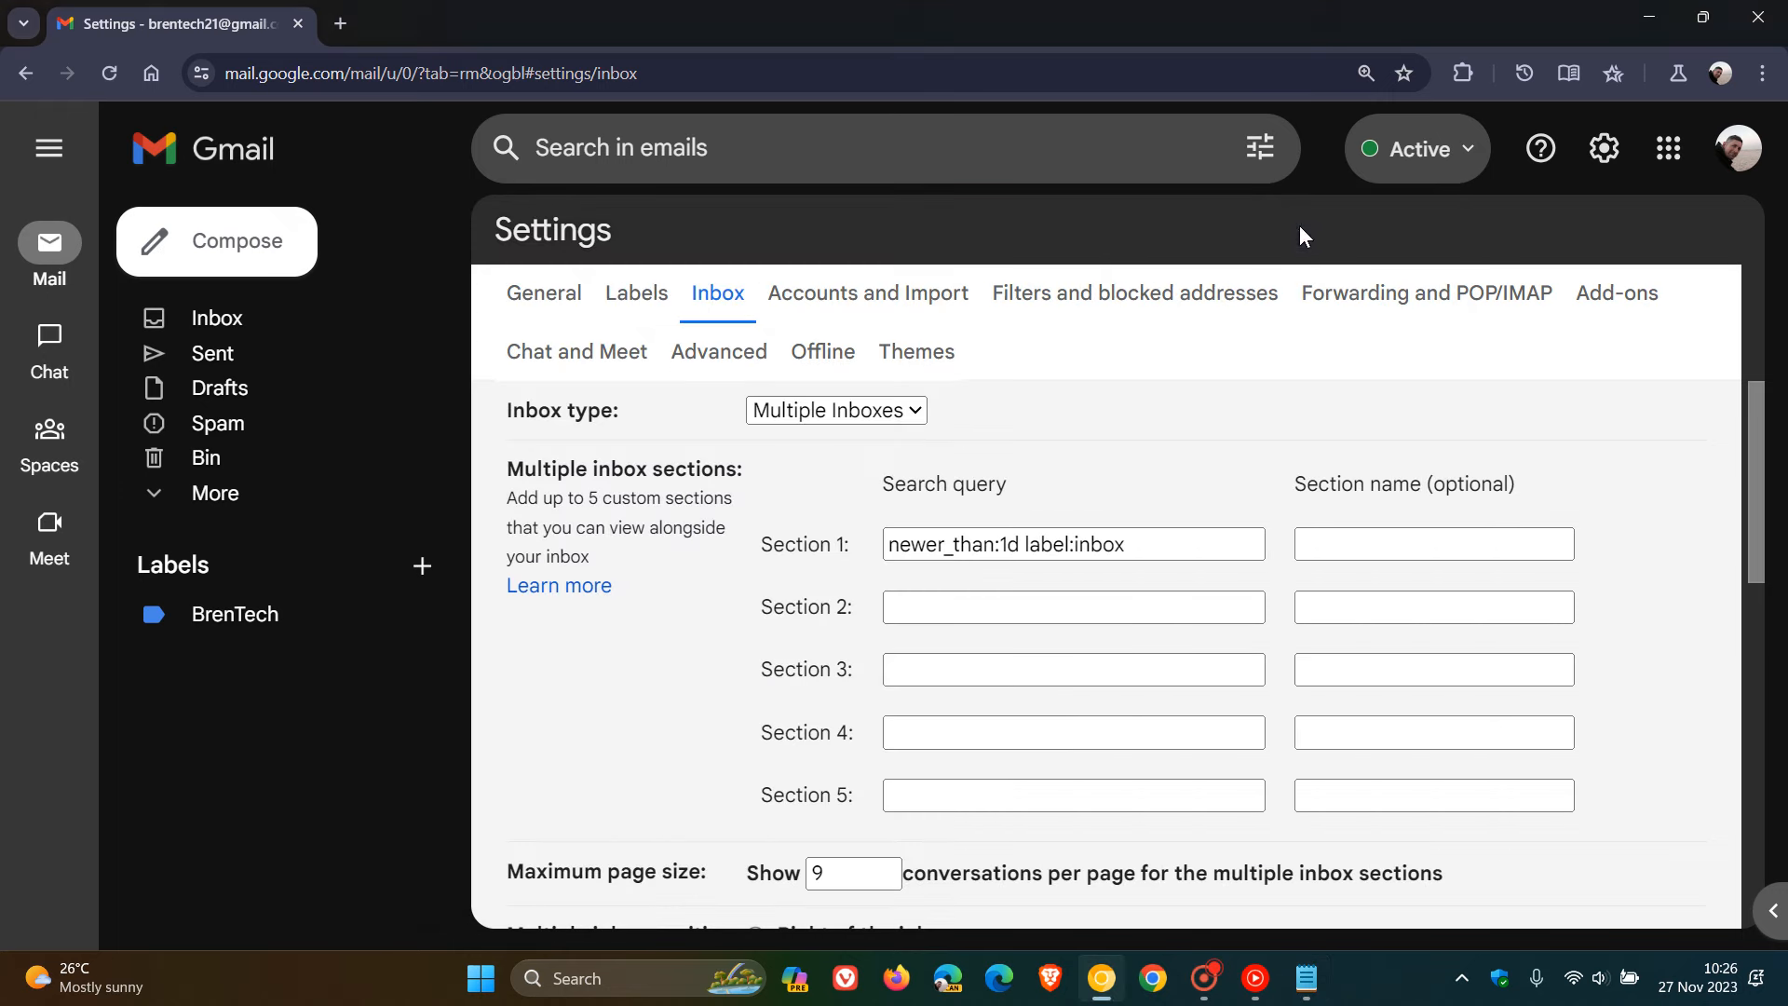
pyautogui.click(980, 607)
pyautogui.rightClick(980, 607)
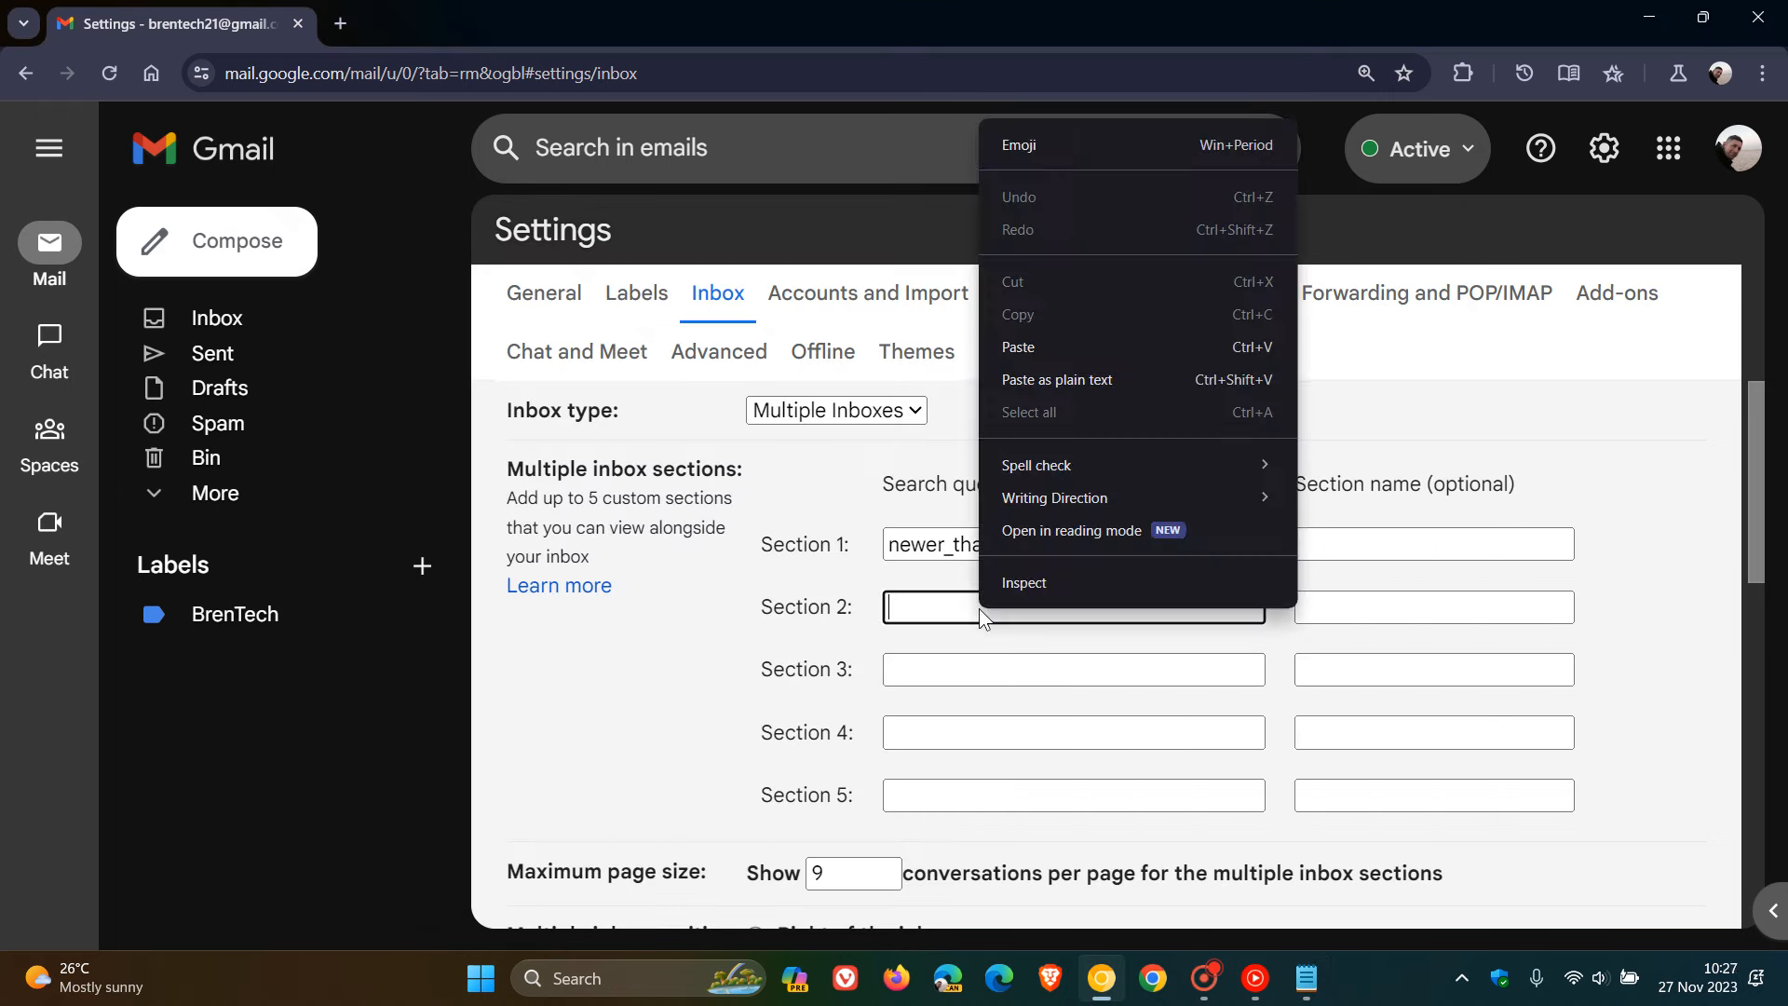
pyautogui.click(1126, 349)
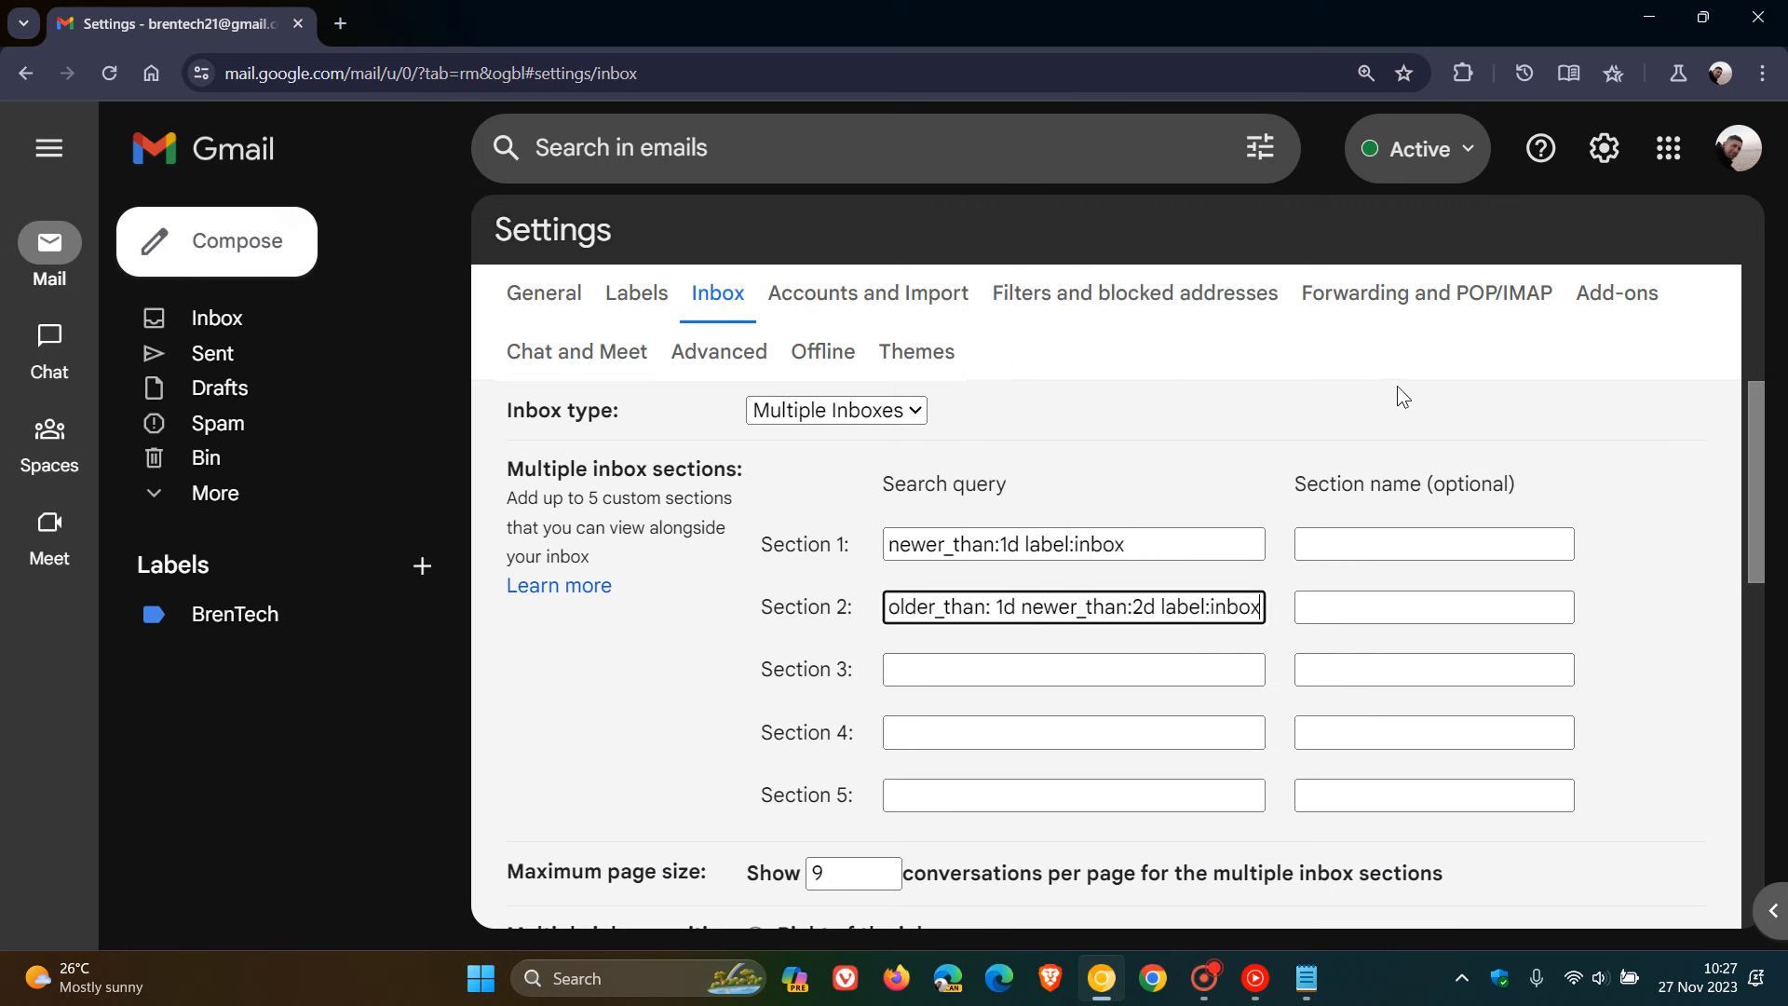
# Copy the Section 3 query from Notepad and enter older_than:2d newer_than:7d label:inbox as the Section 3 search query in Gmail.
pyautogui.click(1307, 978)
pyautogui.click(843, 623)
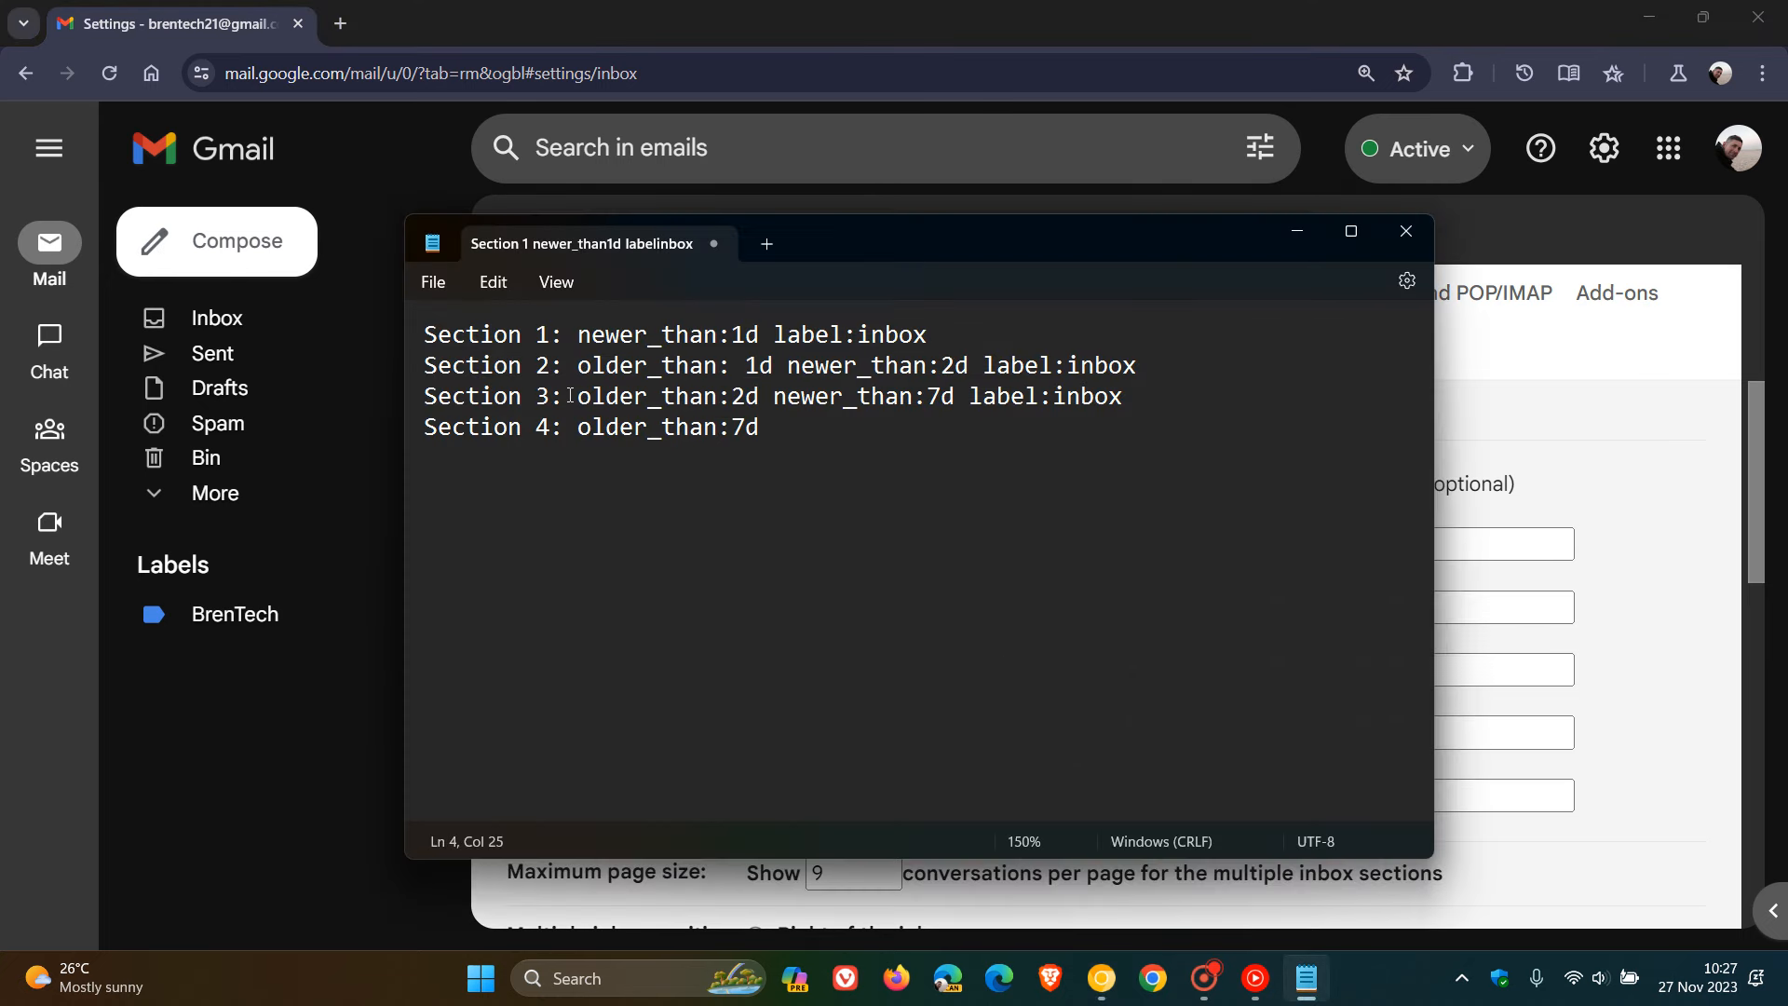
pyautogui.moveTo(582, 399); pyautogui.dragTo(1122, 391)
pyautogui.rightClick(1047, 395)
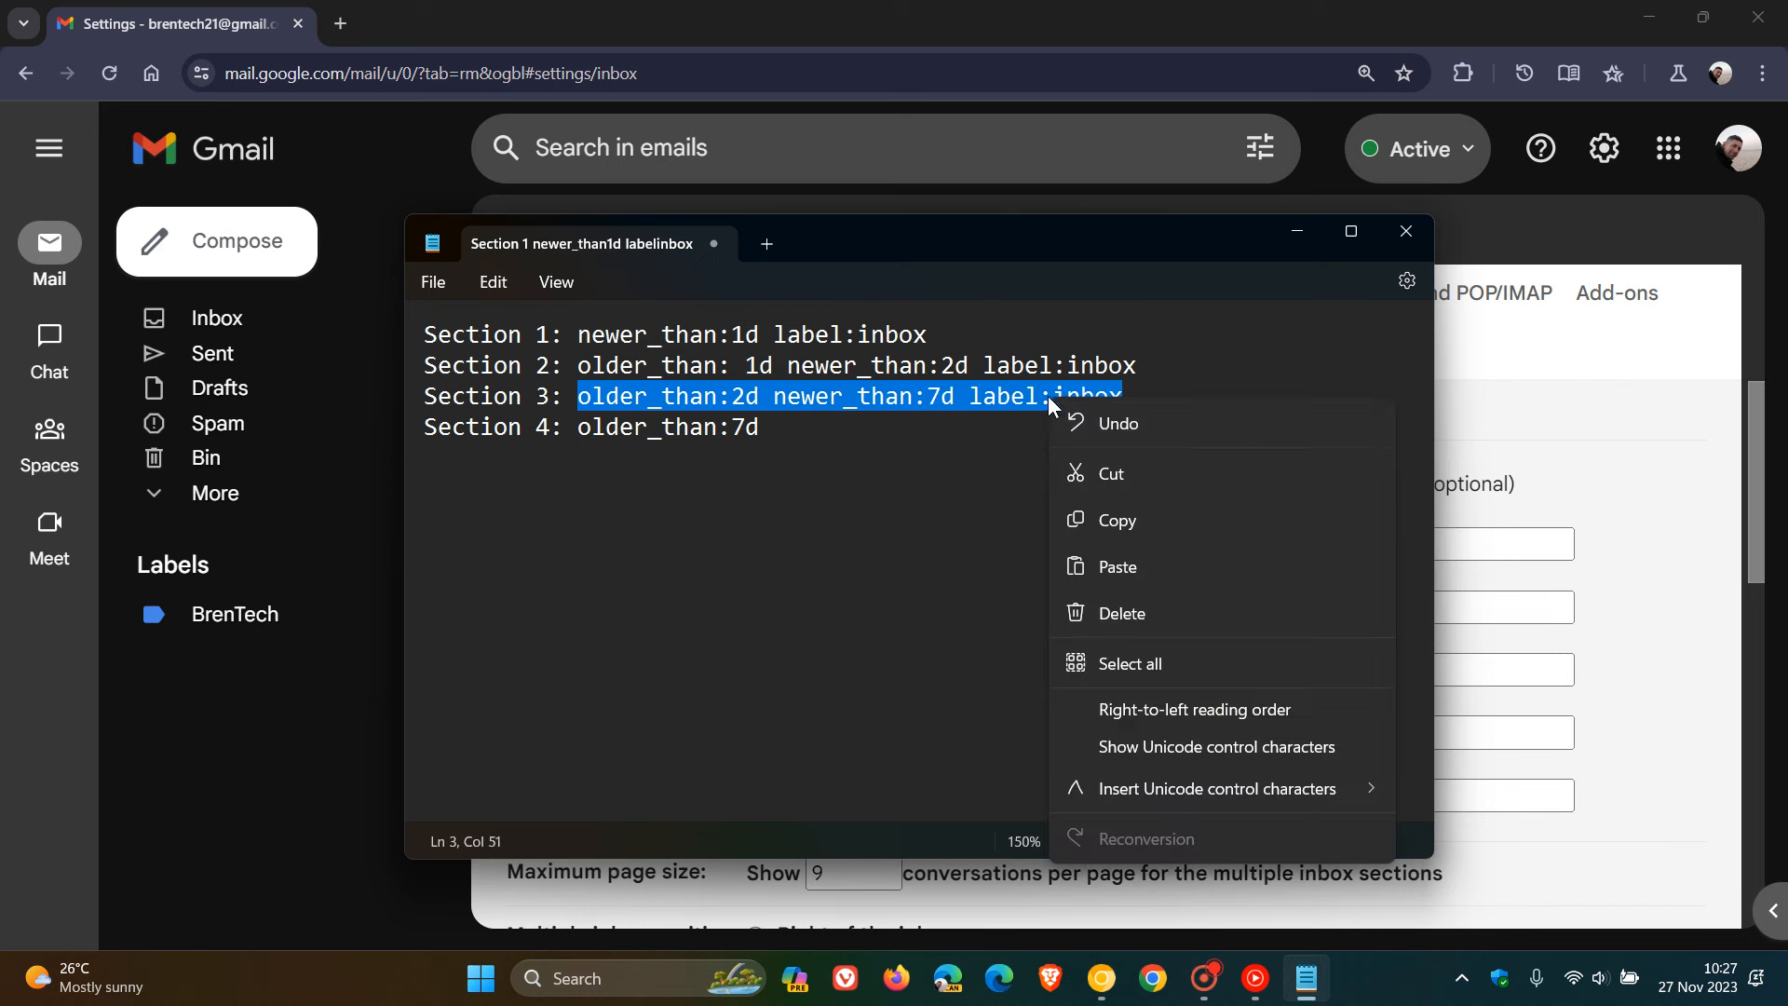
pyautogui.click(1165, 522)
pyautogui.click(1545, 380)
pyautogui.click(926, 669)
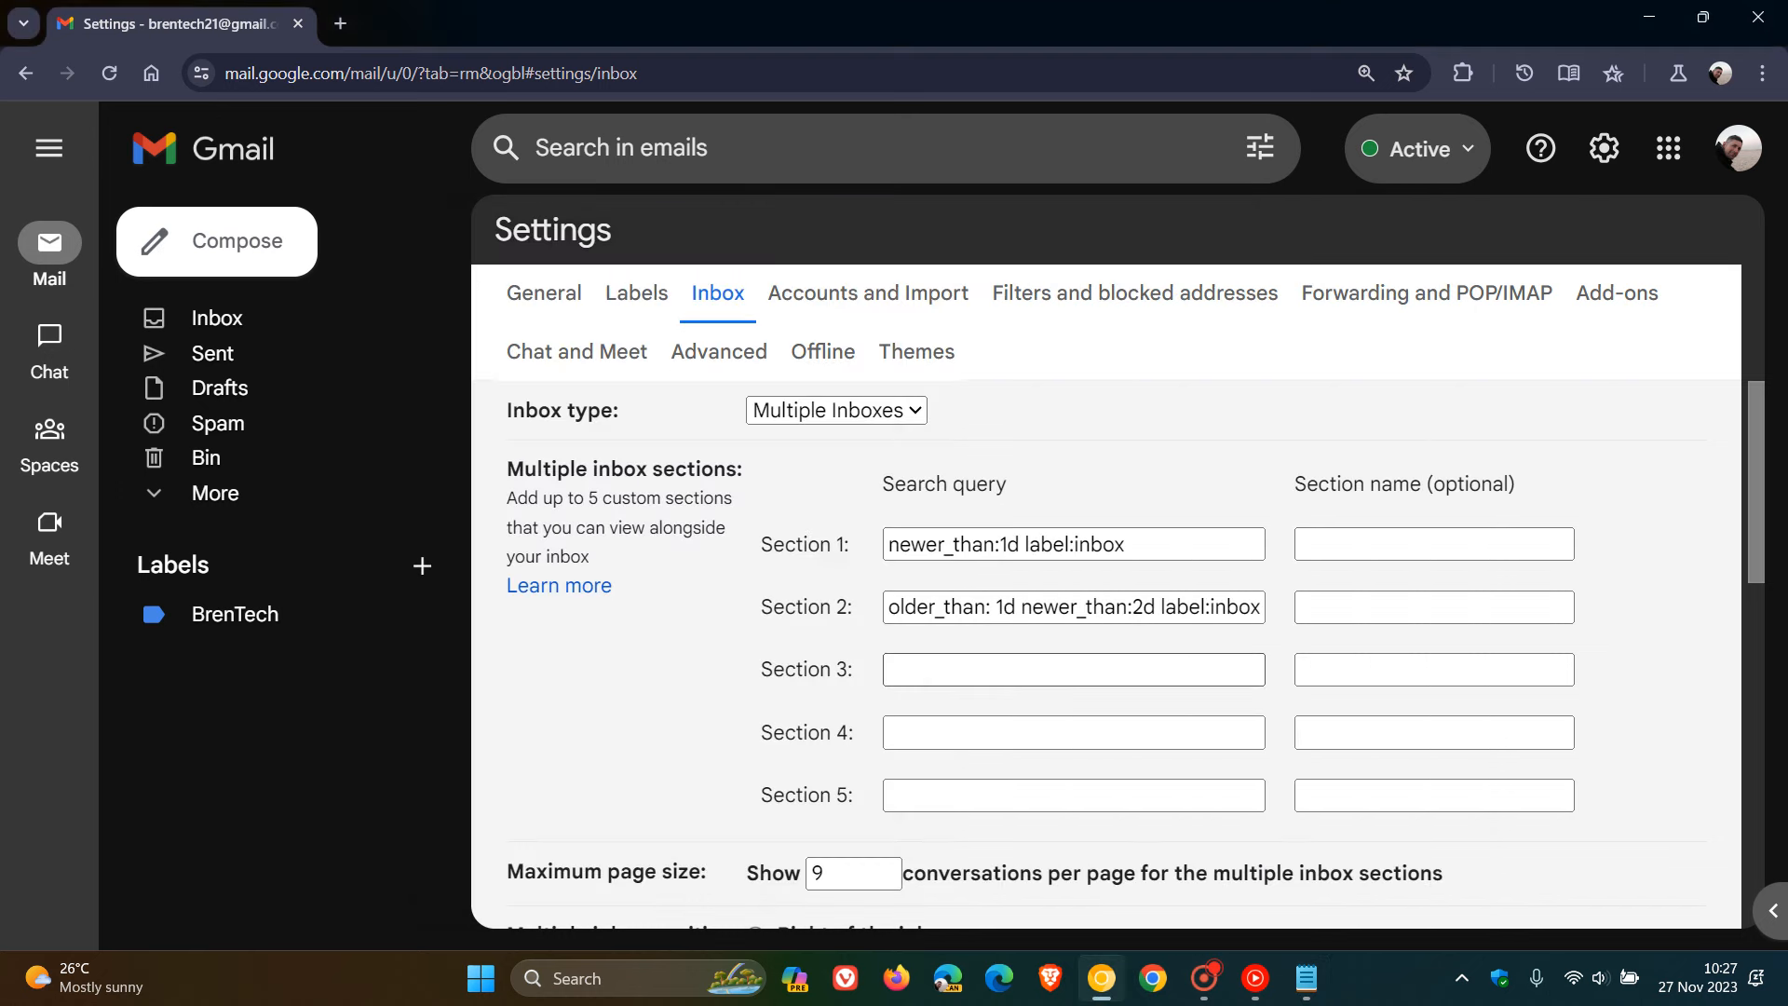
pyautogui.rightClick(925, 668)
pyautogui.click(1037, 413)
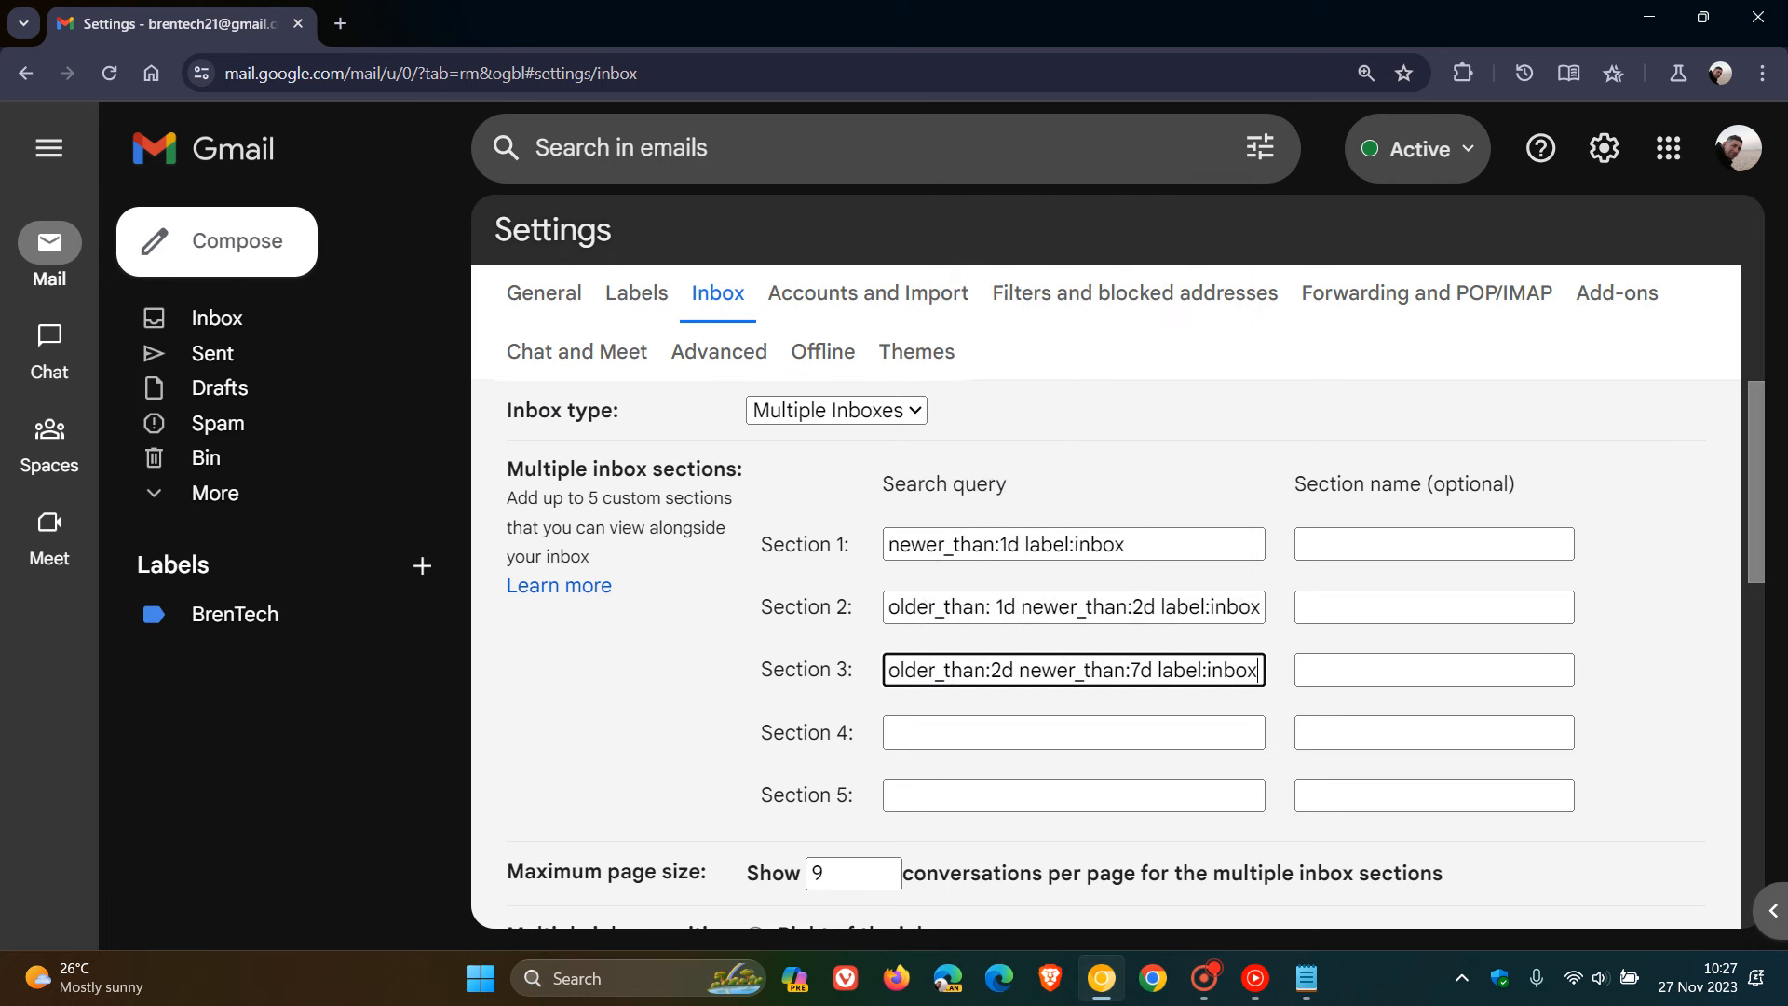
# Copy the Section 4 query from Notepad and enter older_than:7d as the Section 4 search query in Gmail.
pyautogui.click(1315, 991)
pyautogui.click(819, 698)
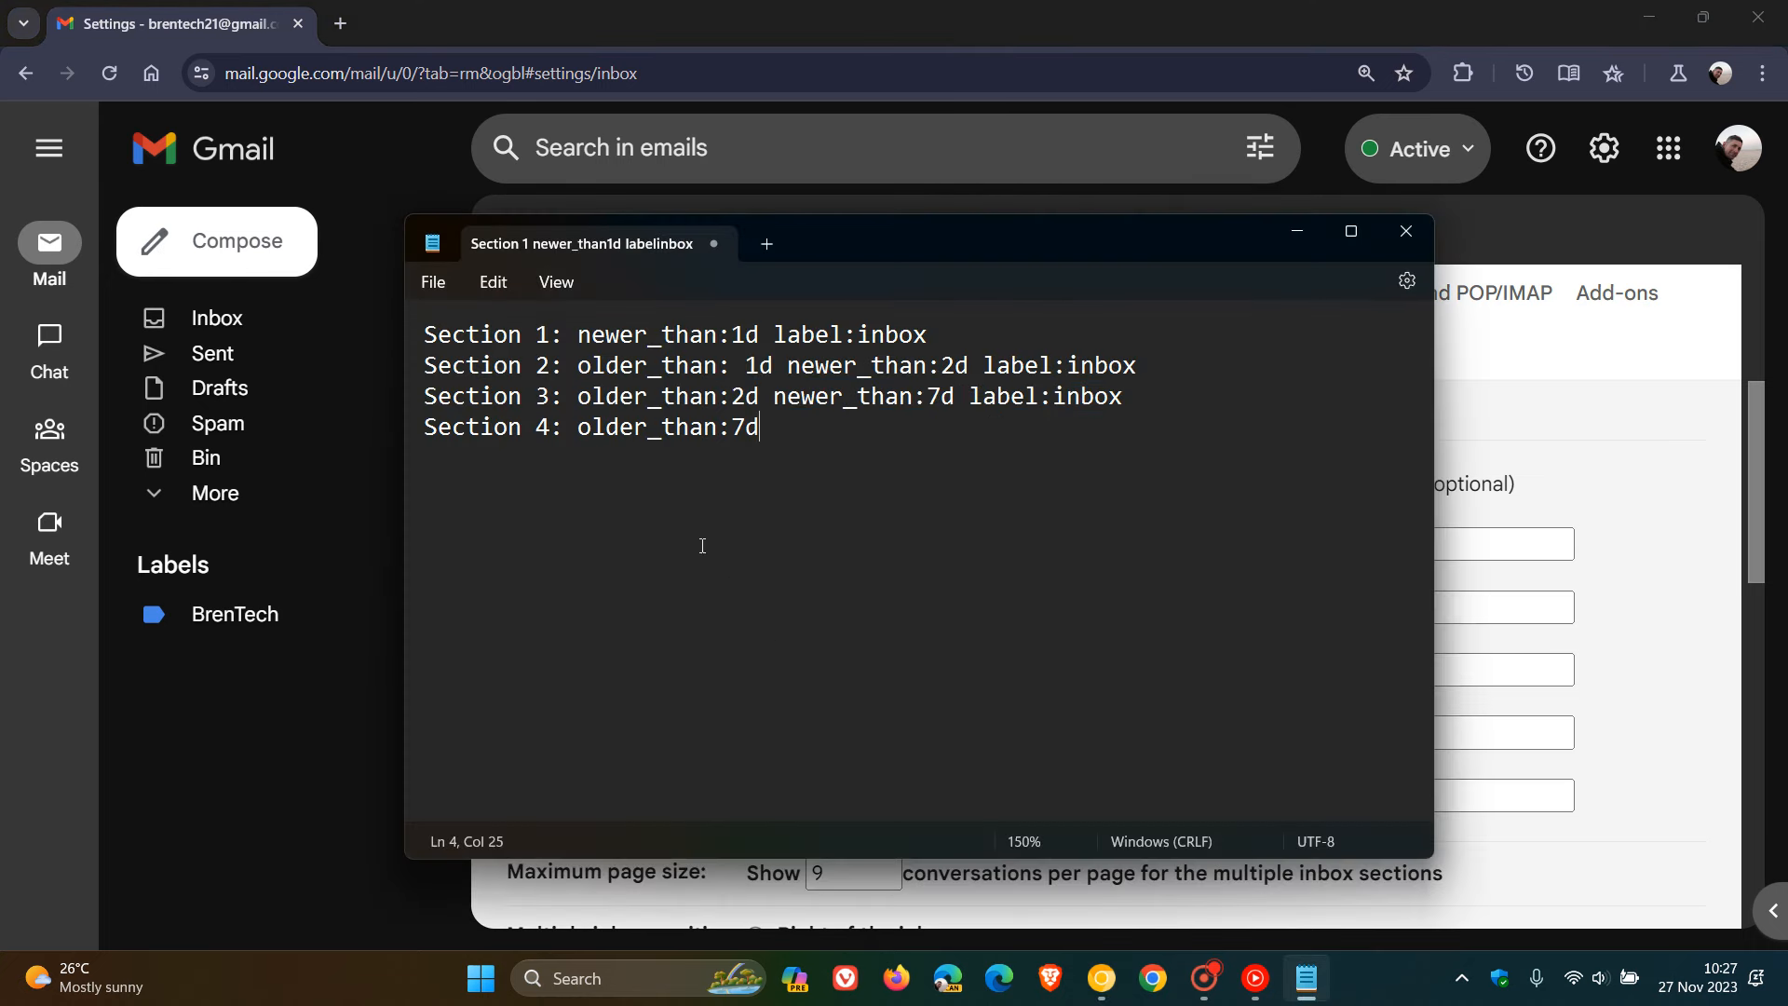
pyautogui.moveTo(578, 429); pyautogui.dragTo(775, 438)
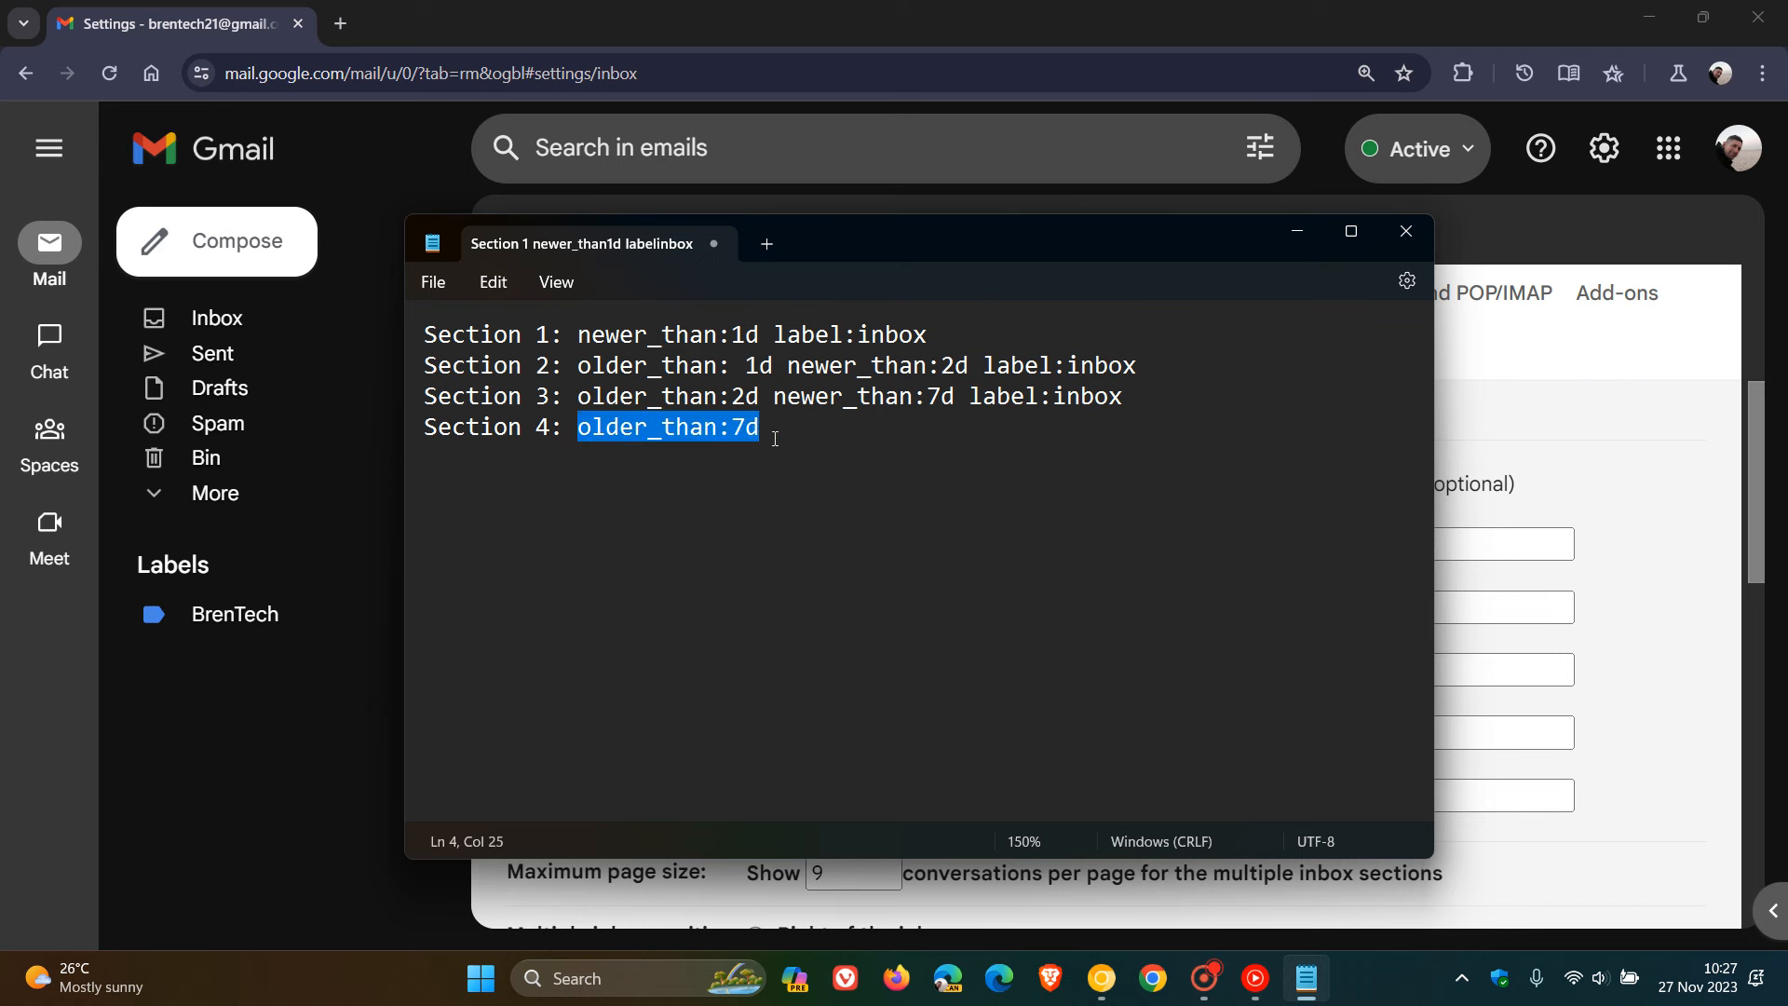
pyautogui.rightClick(708, 430)
pyautogui.click(823, 550)
pyautogui.click(1304, 235)
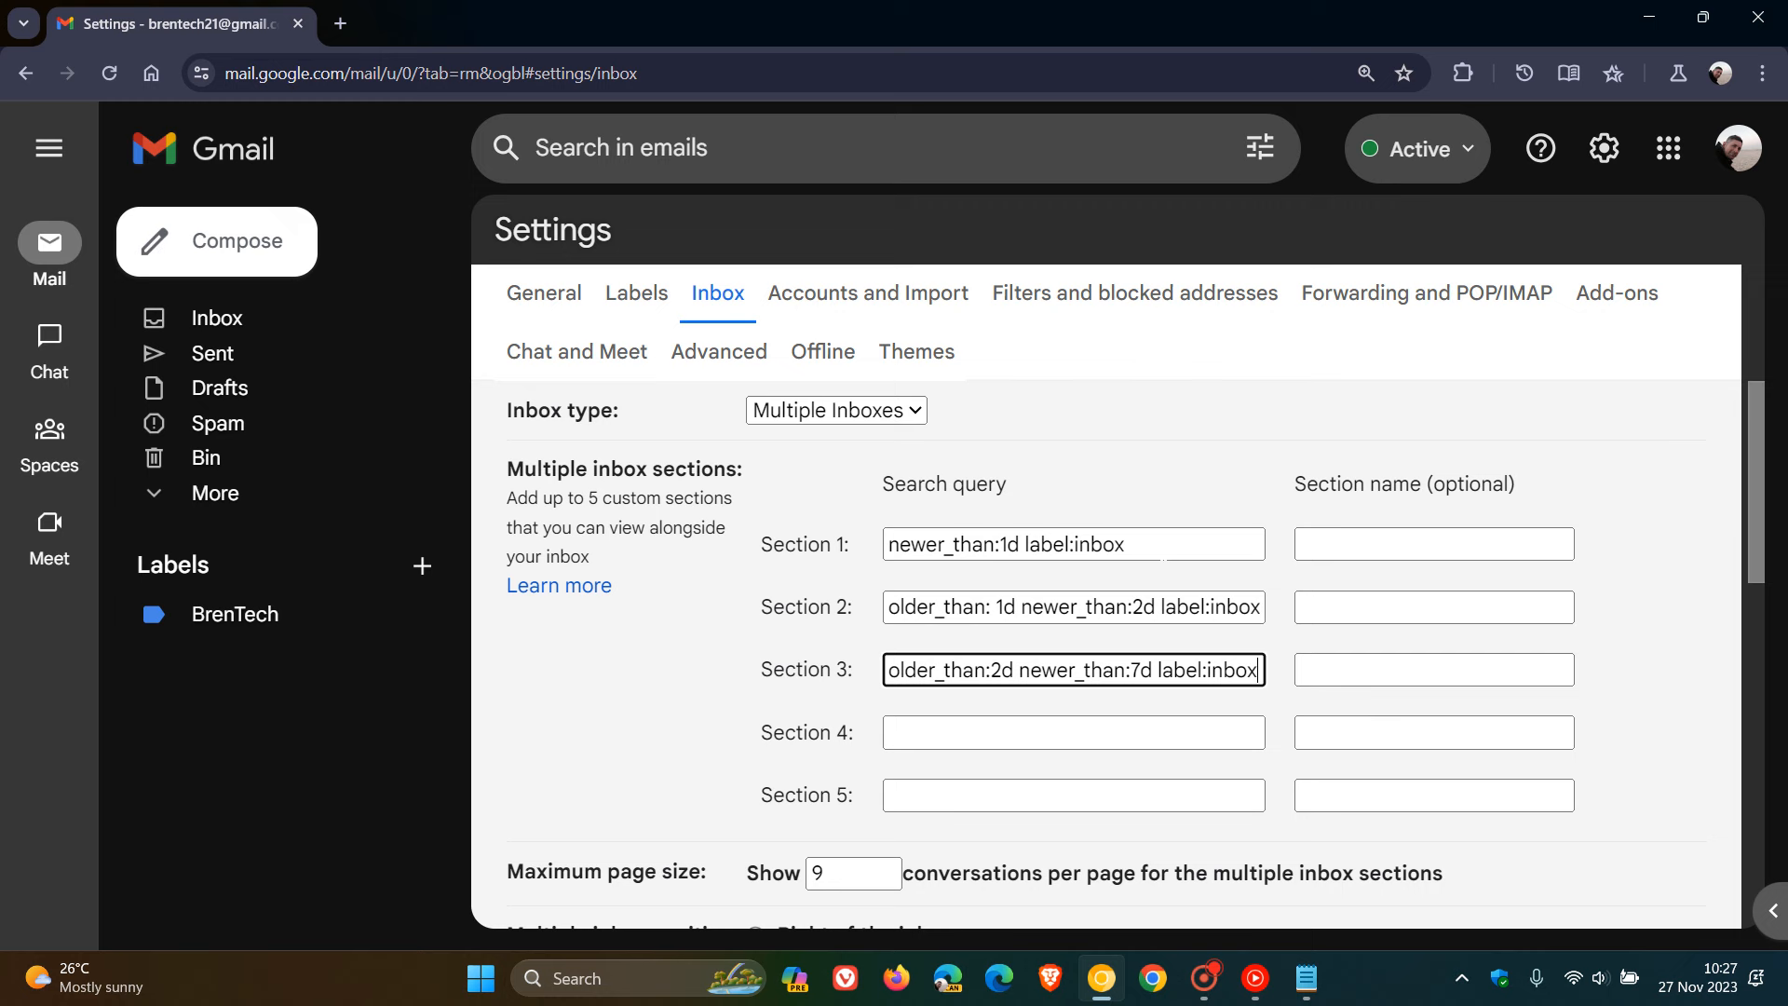
pyautogui.rightClick(971, 734)
pyautogui.click(1093, 475)
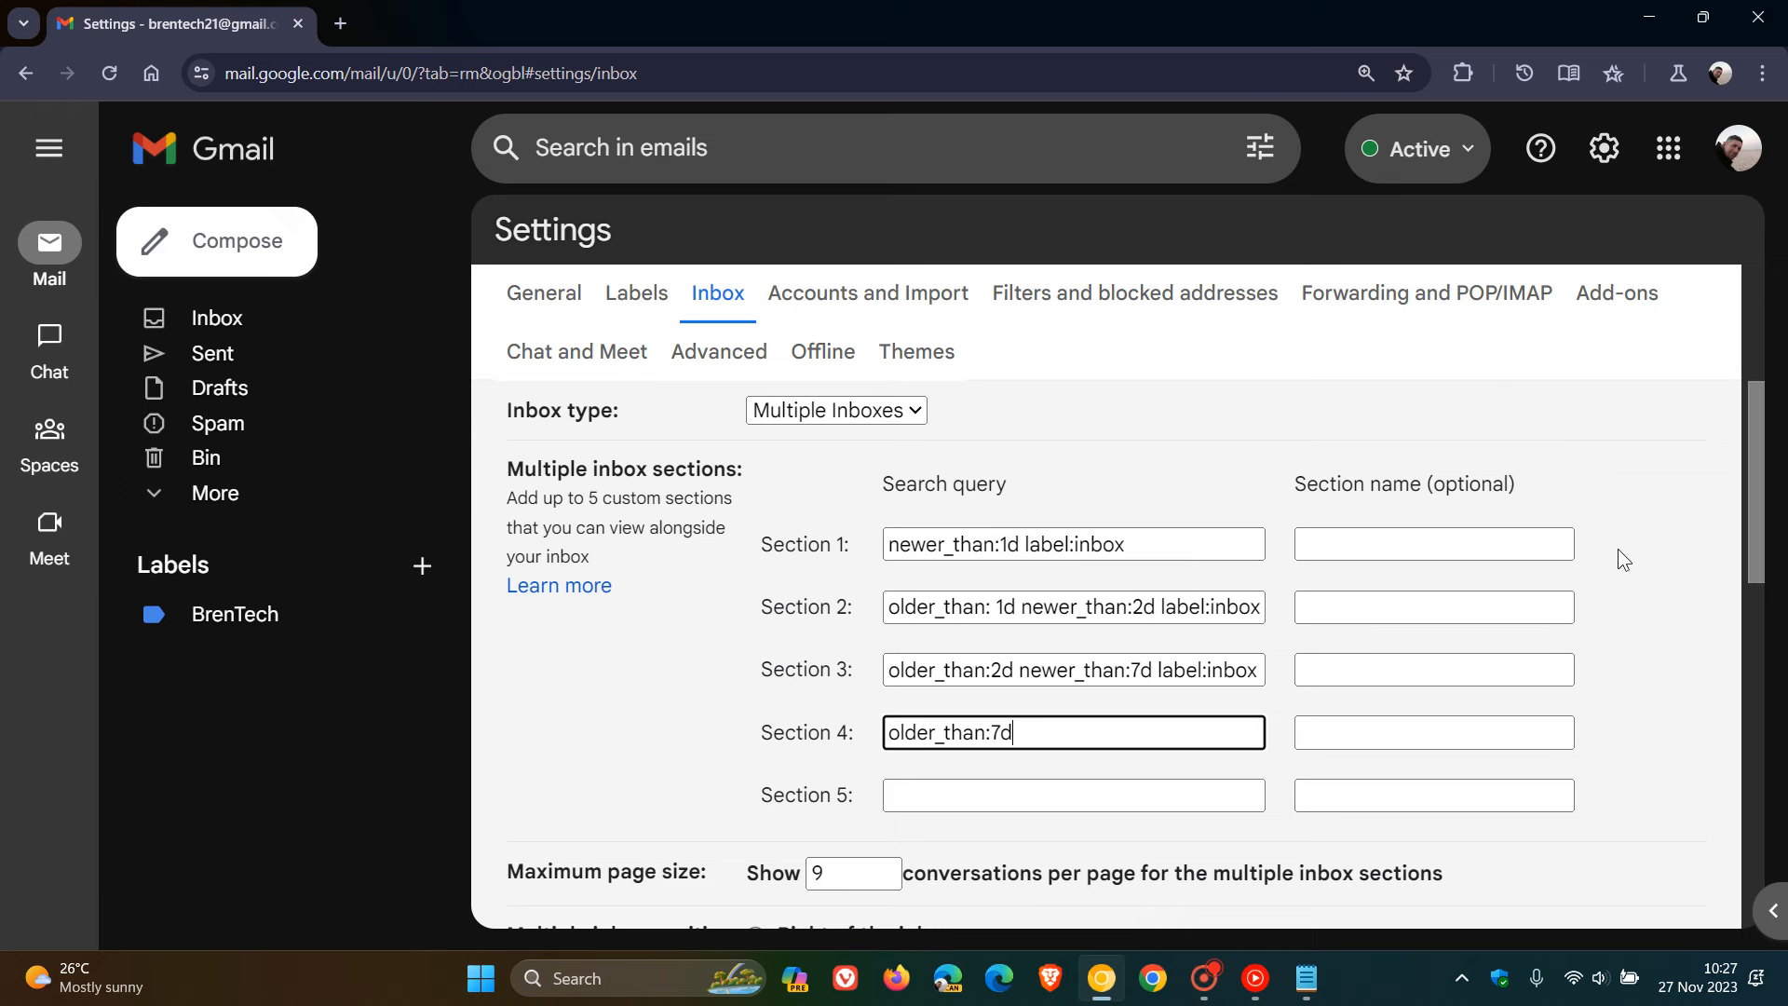
# Save the multiple inbox settings and collapse the older_than:7d section in the inbox.
pyautogui.scroll(-9, 1618, 550)
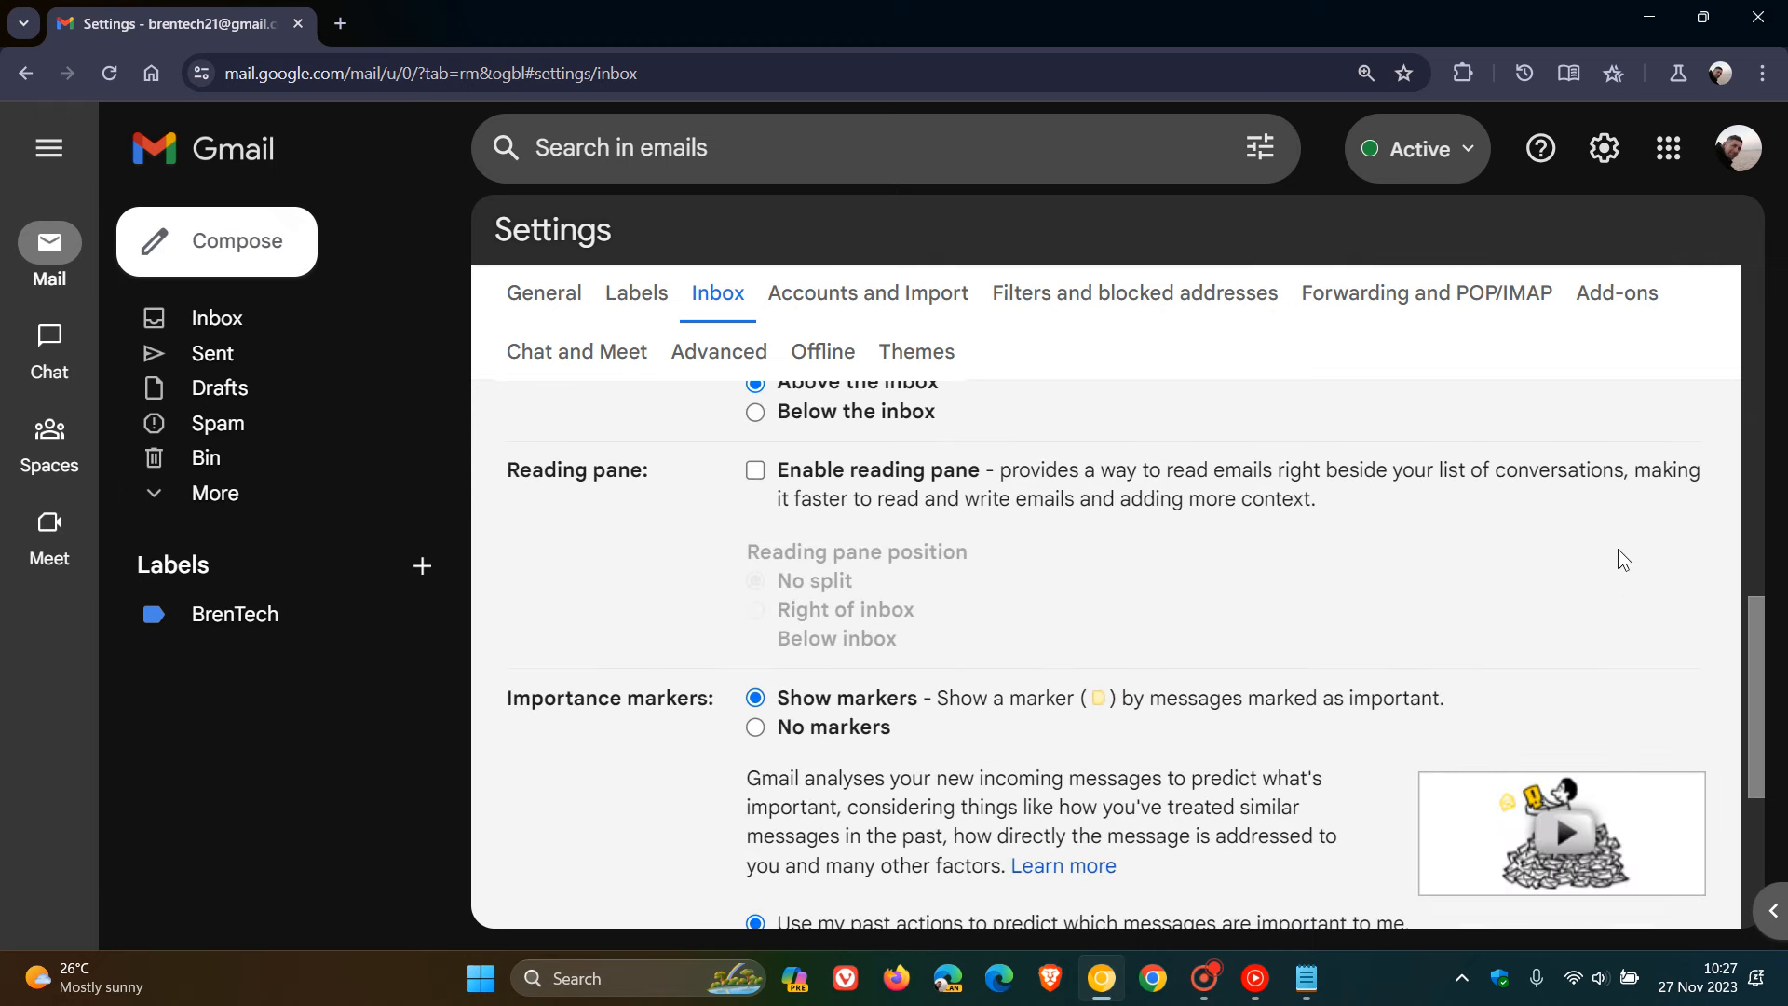
pyautogui.scroll(-2, 1618, 549)
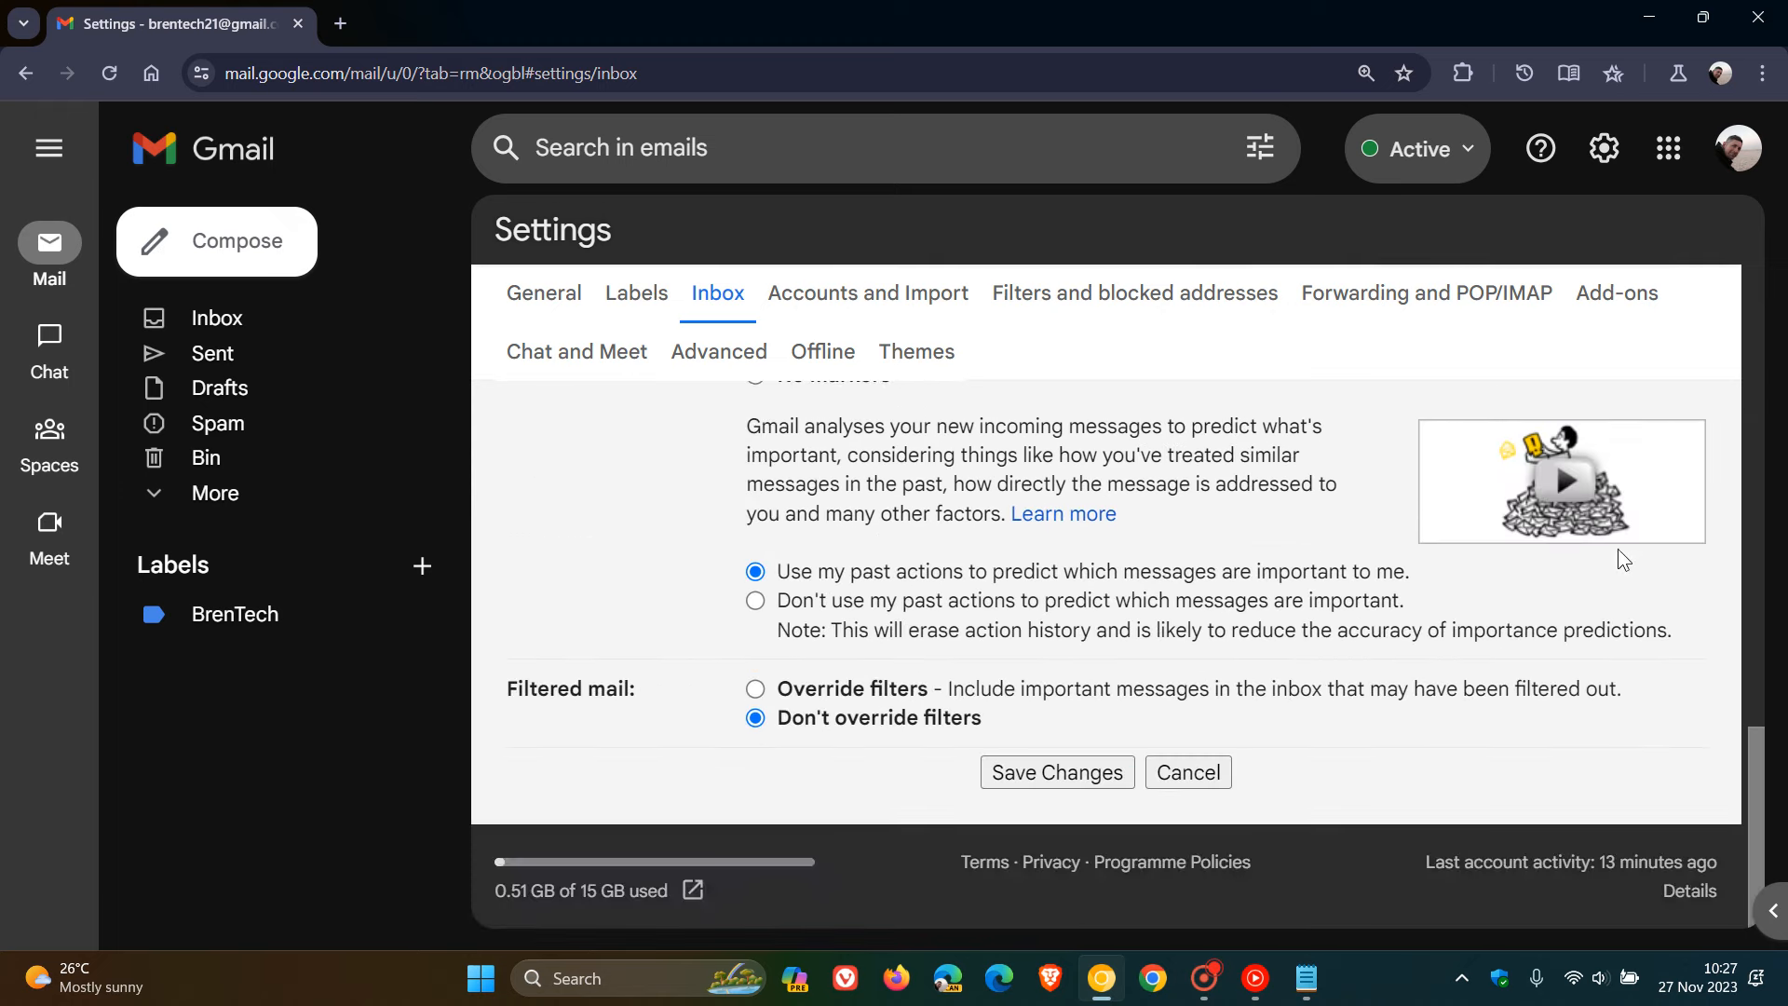
pyautogui.click(1058, 773)
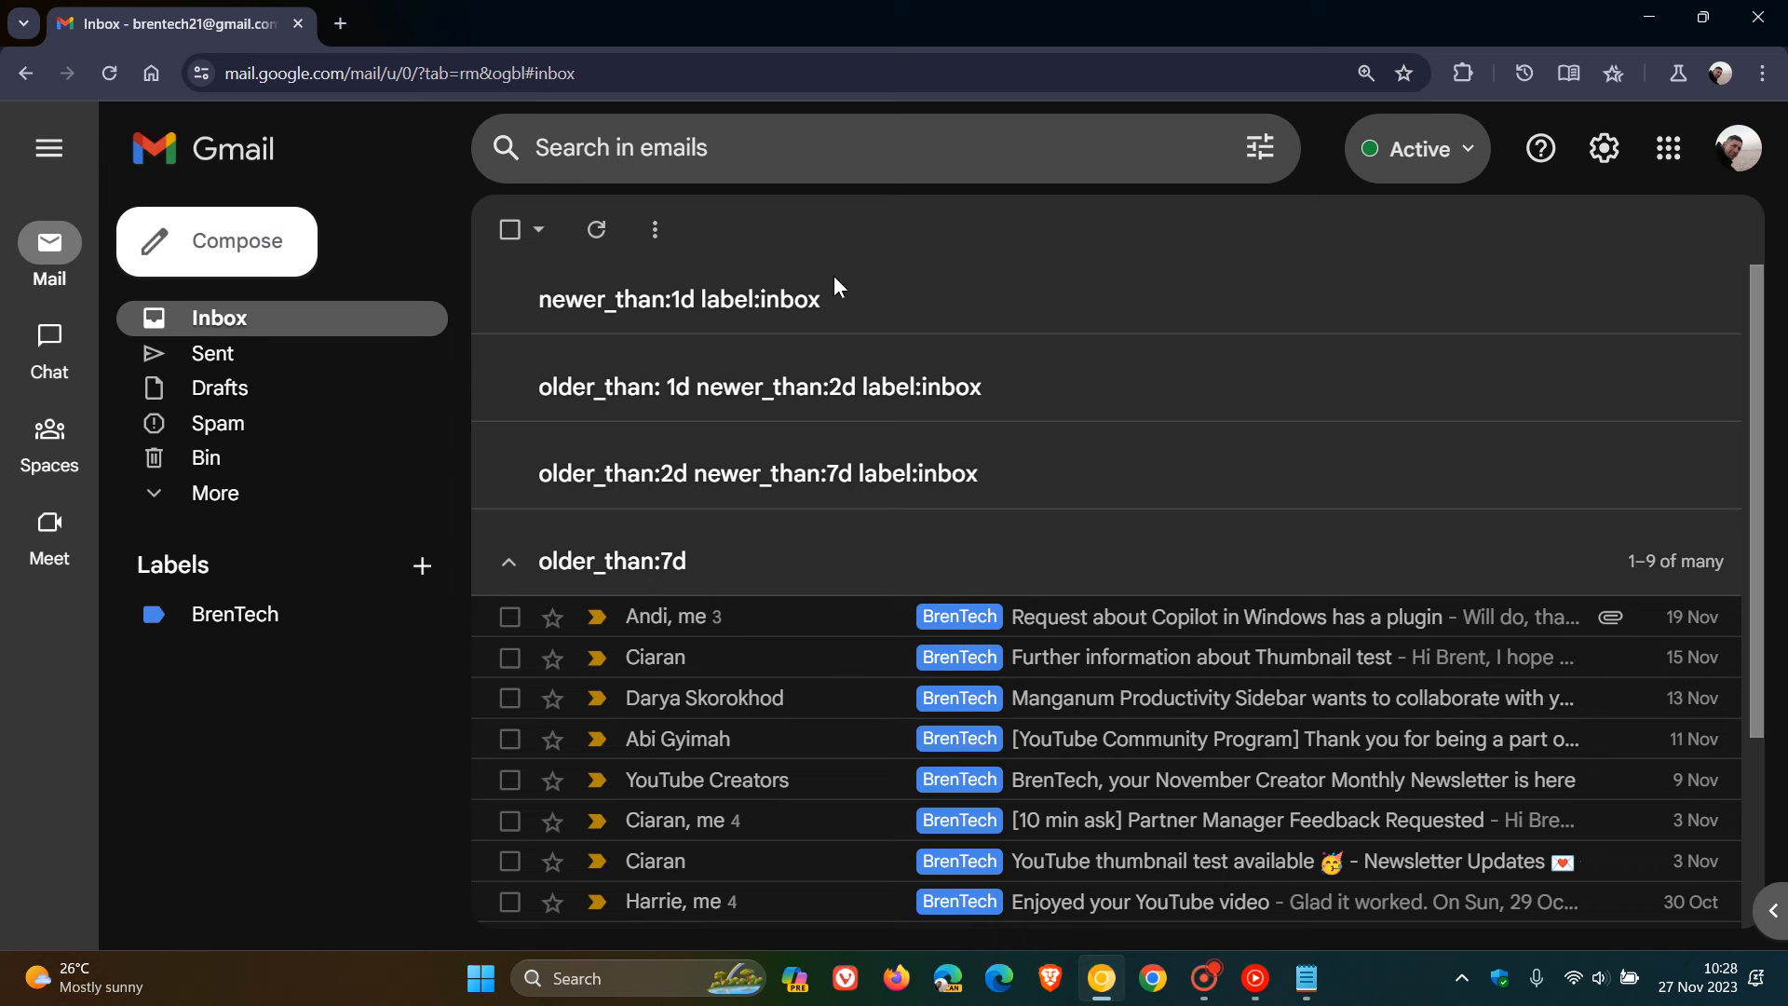
pyautogui.click(511, 570)
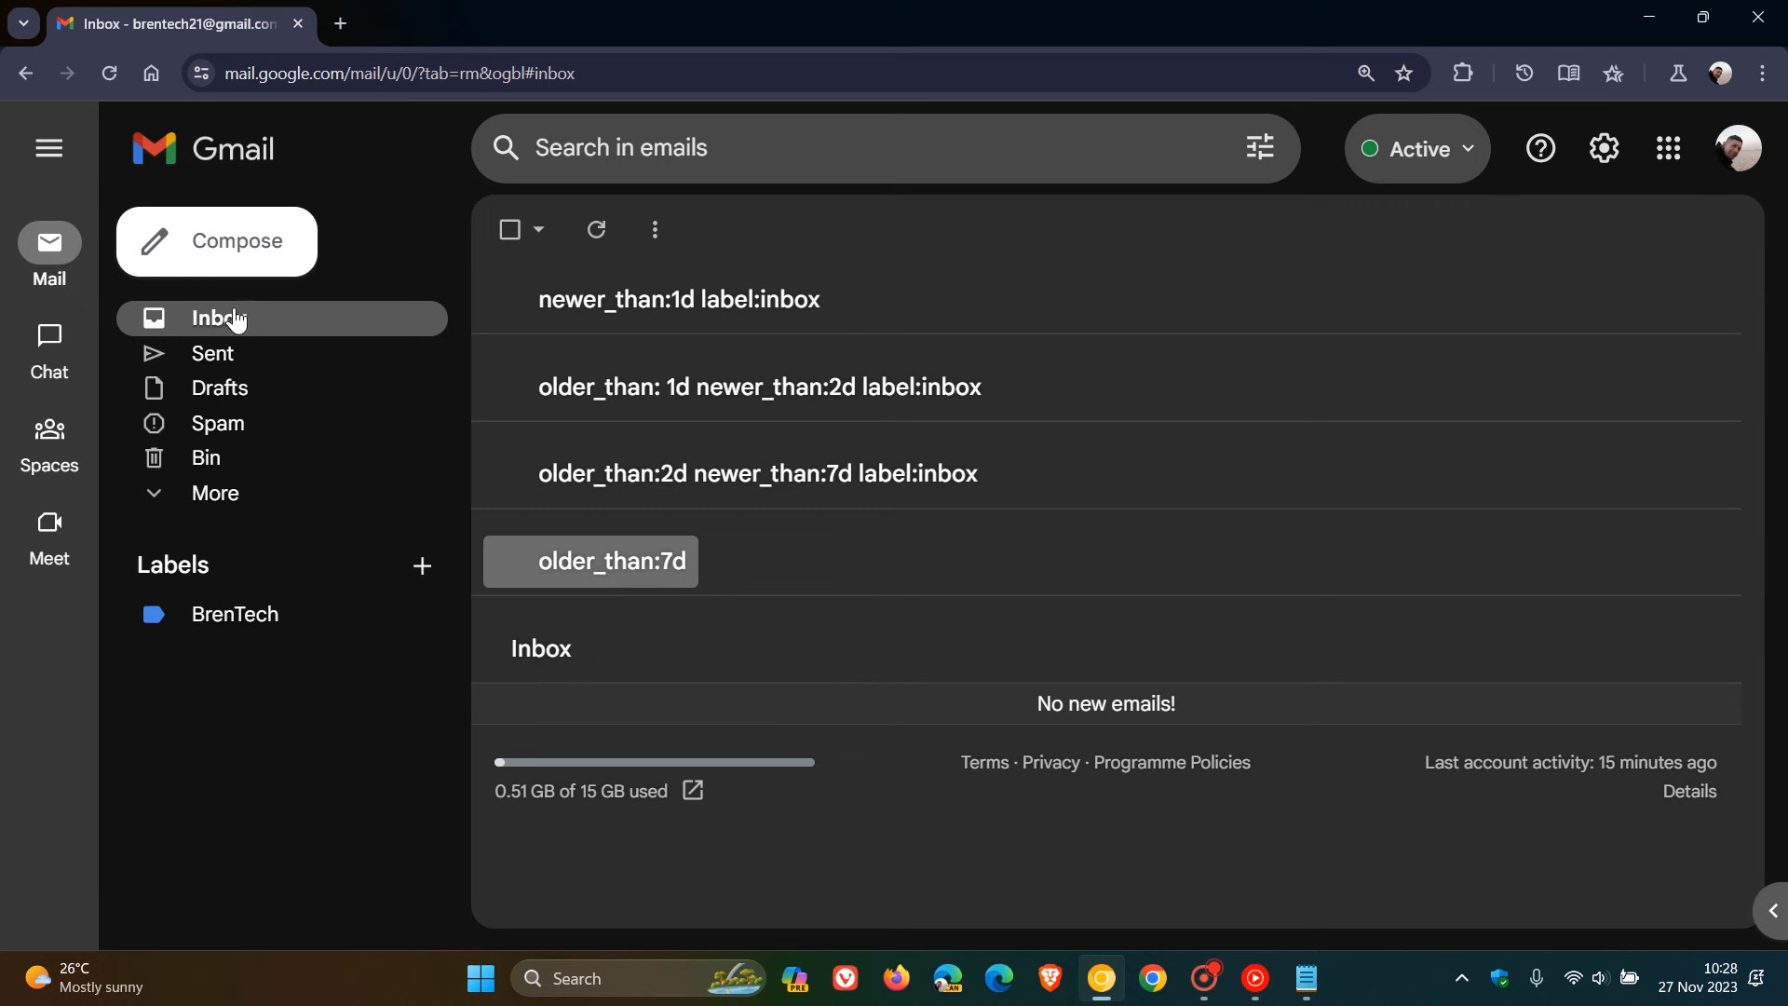
# Set the inbox type back to Default in the quick settings.
pyautogui.click(1604, 151)
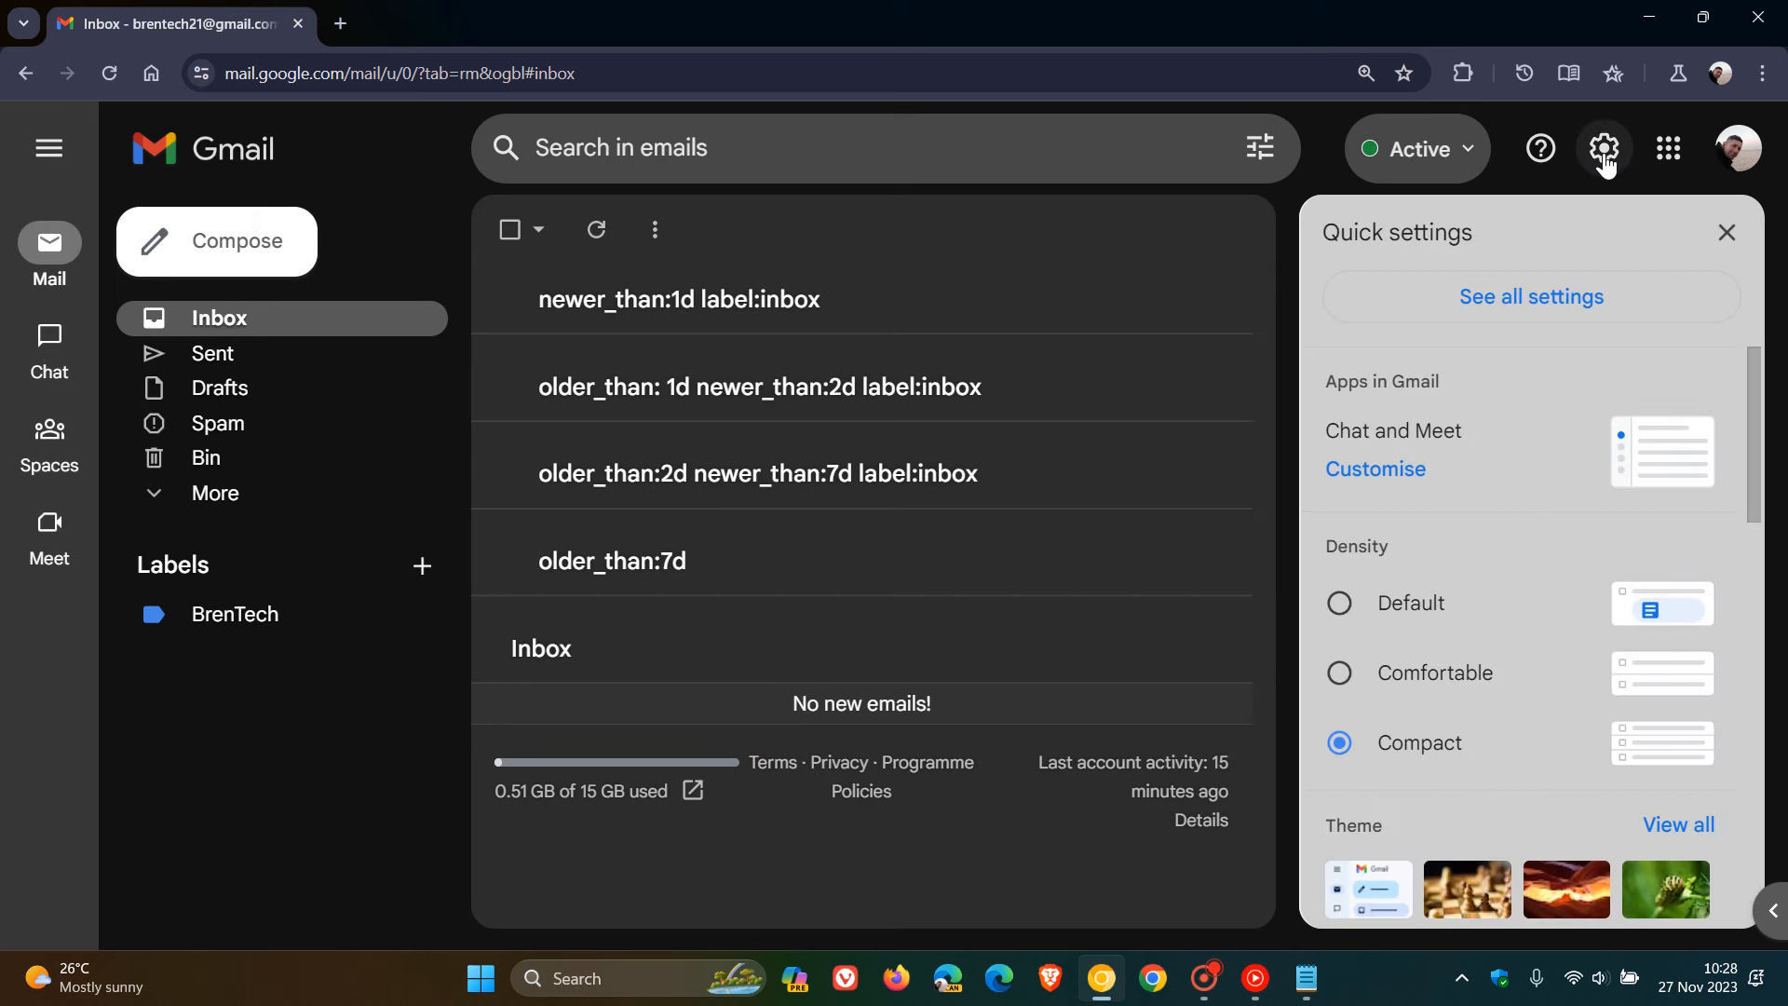
pyautogui.scroll(-6, 1551, 452)
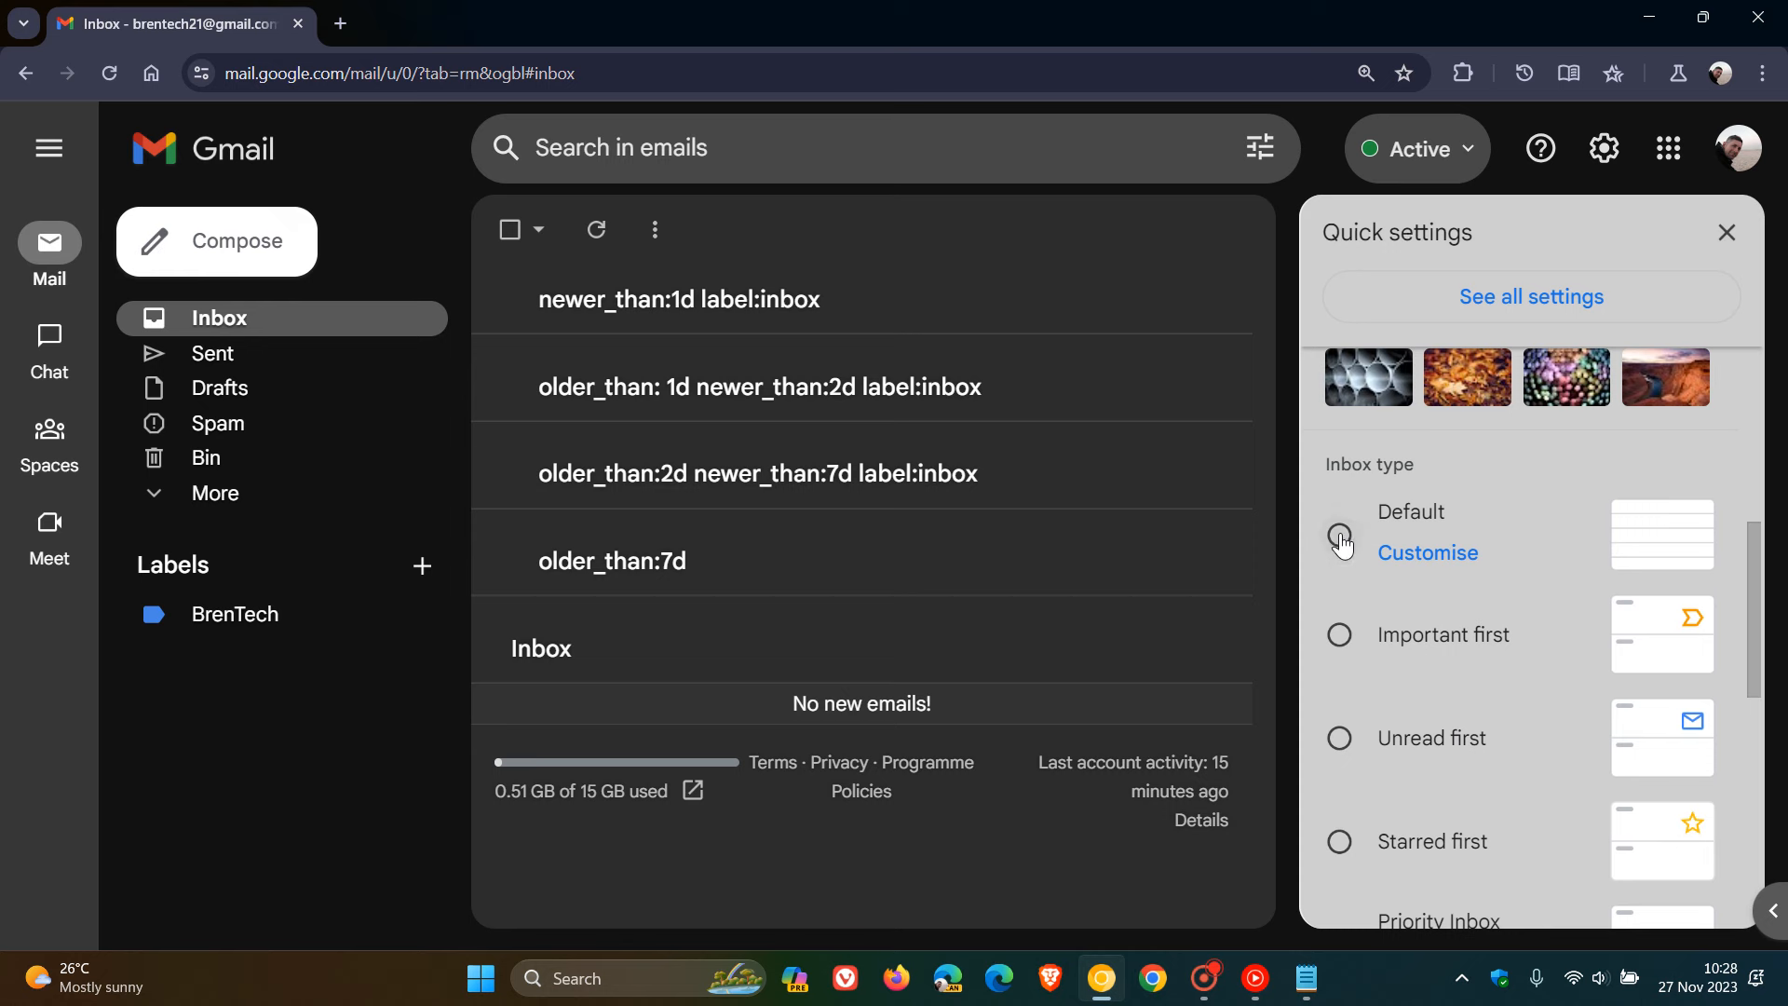
pyautogui.click(1340, 537)
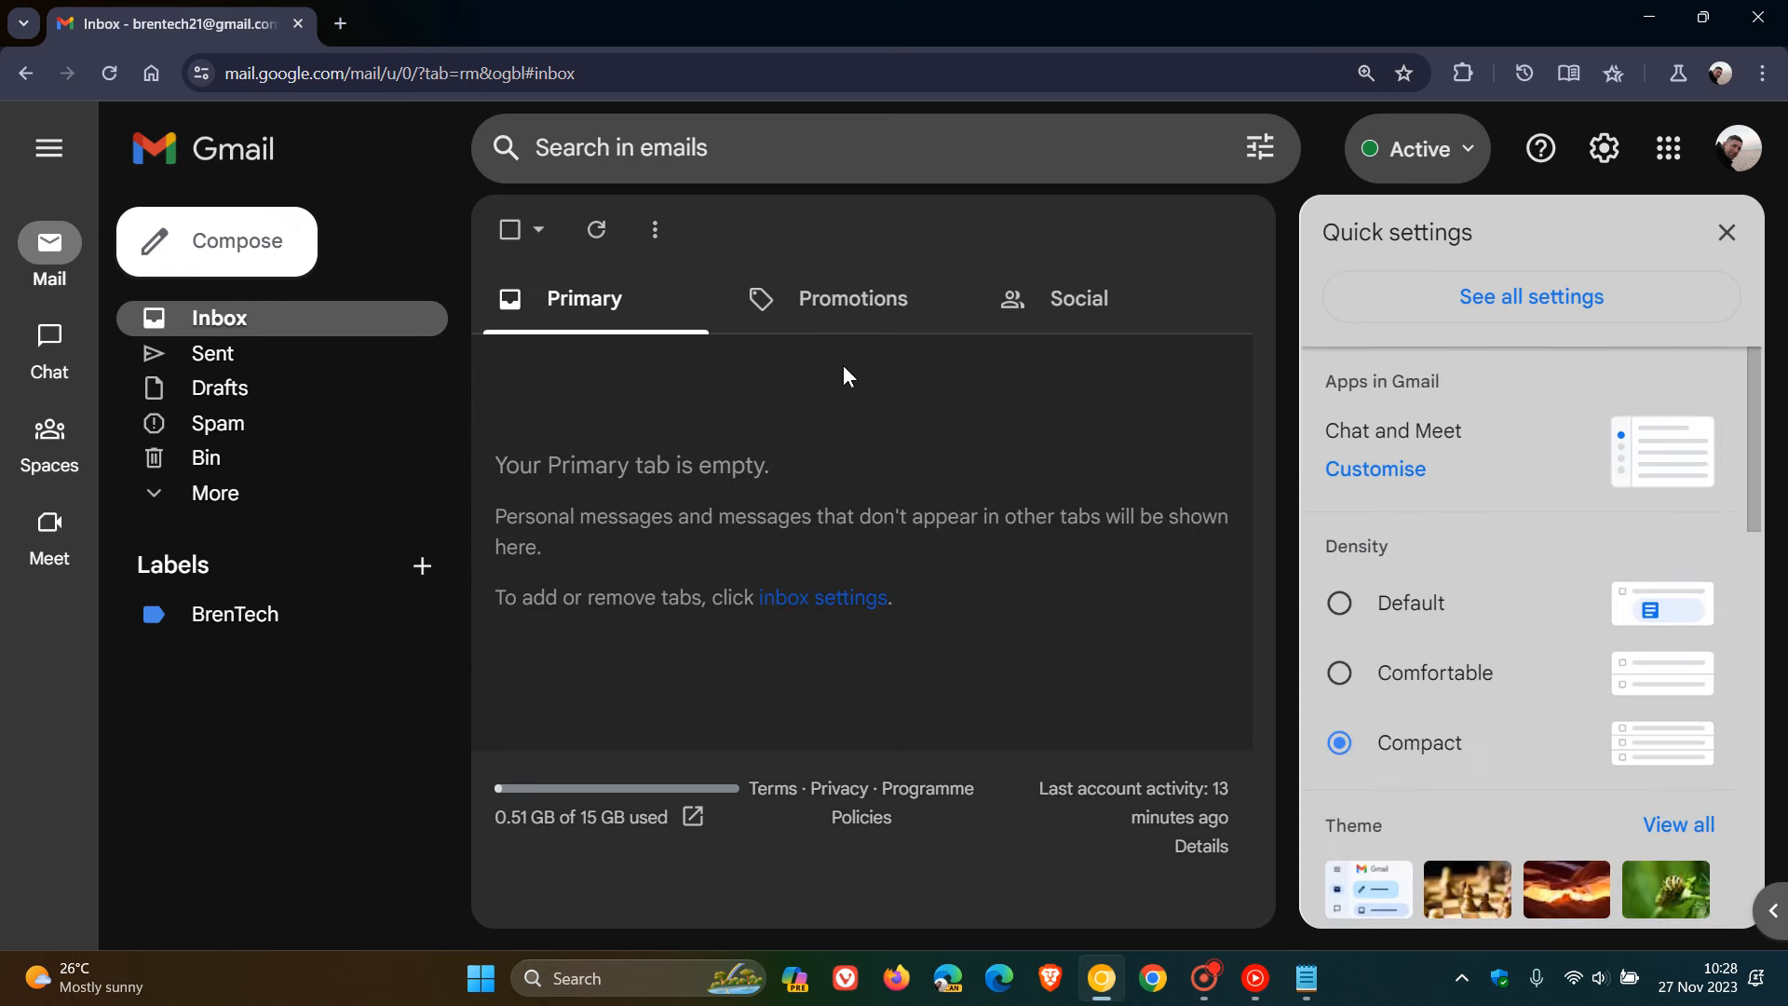
# Customise the Default inbox by disabling the Social and Promotions category tabs, and save the selection.
pyautogui.scroll(-5, 1518, 586)
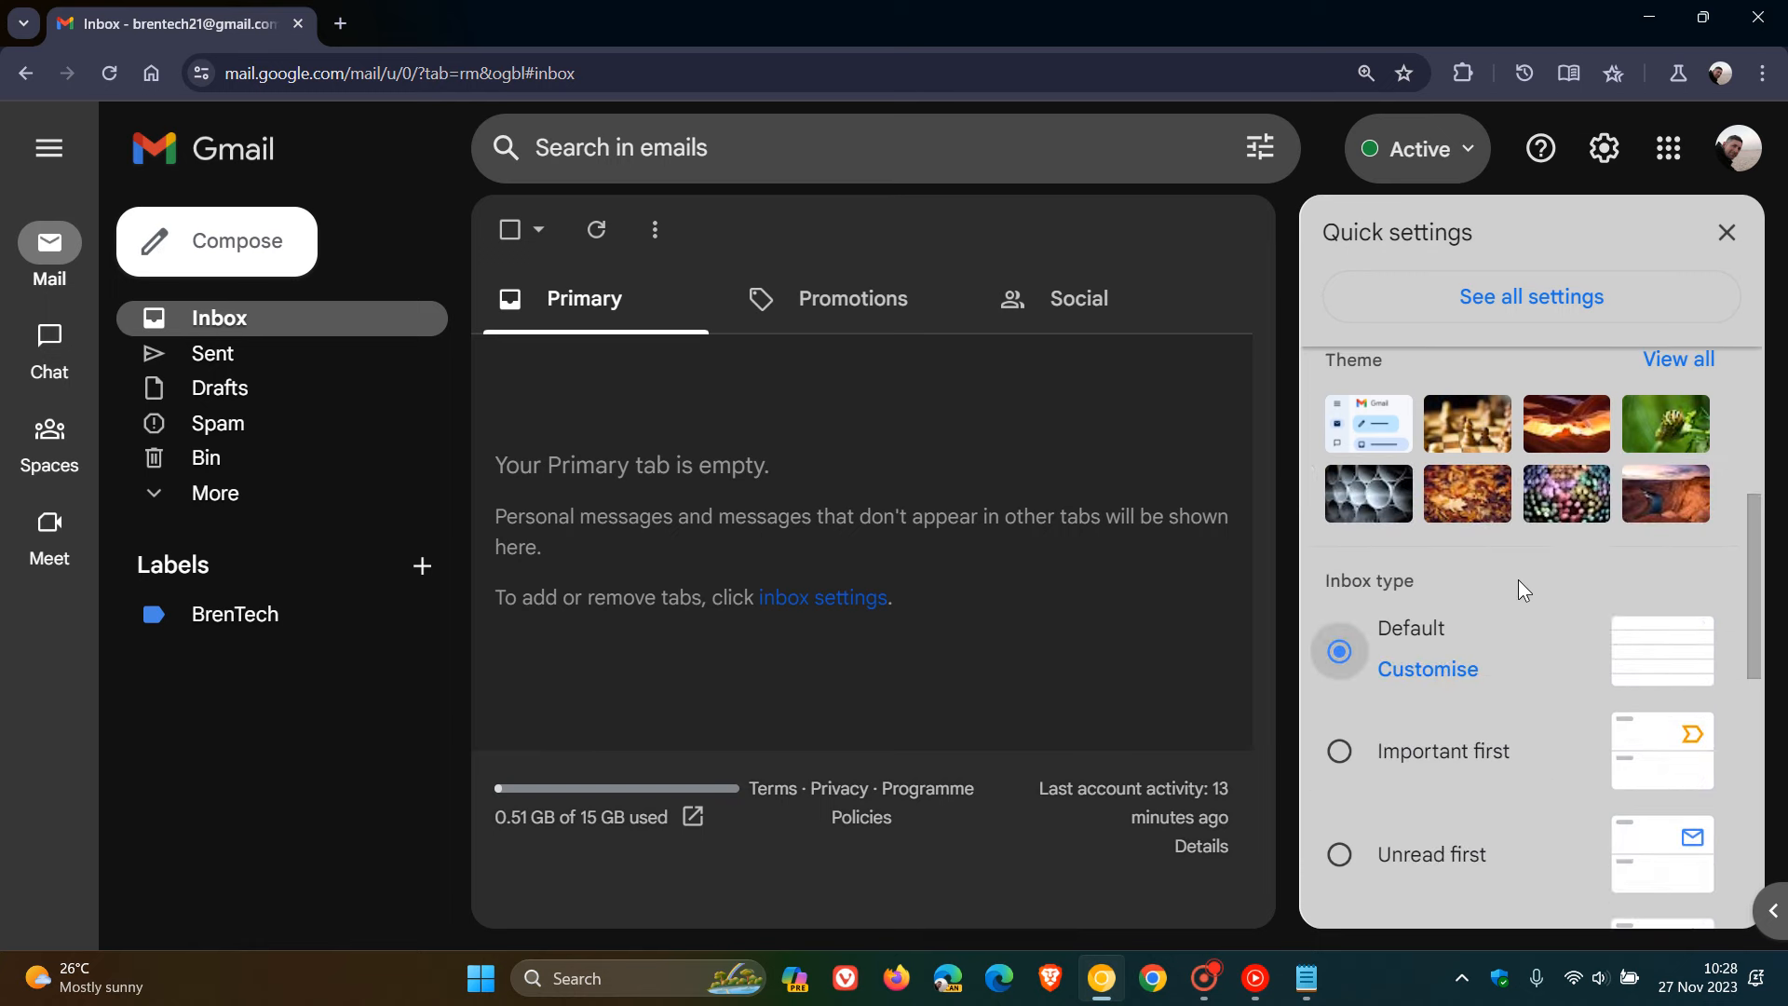
pyautogui.click(1440, 665)
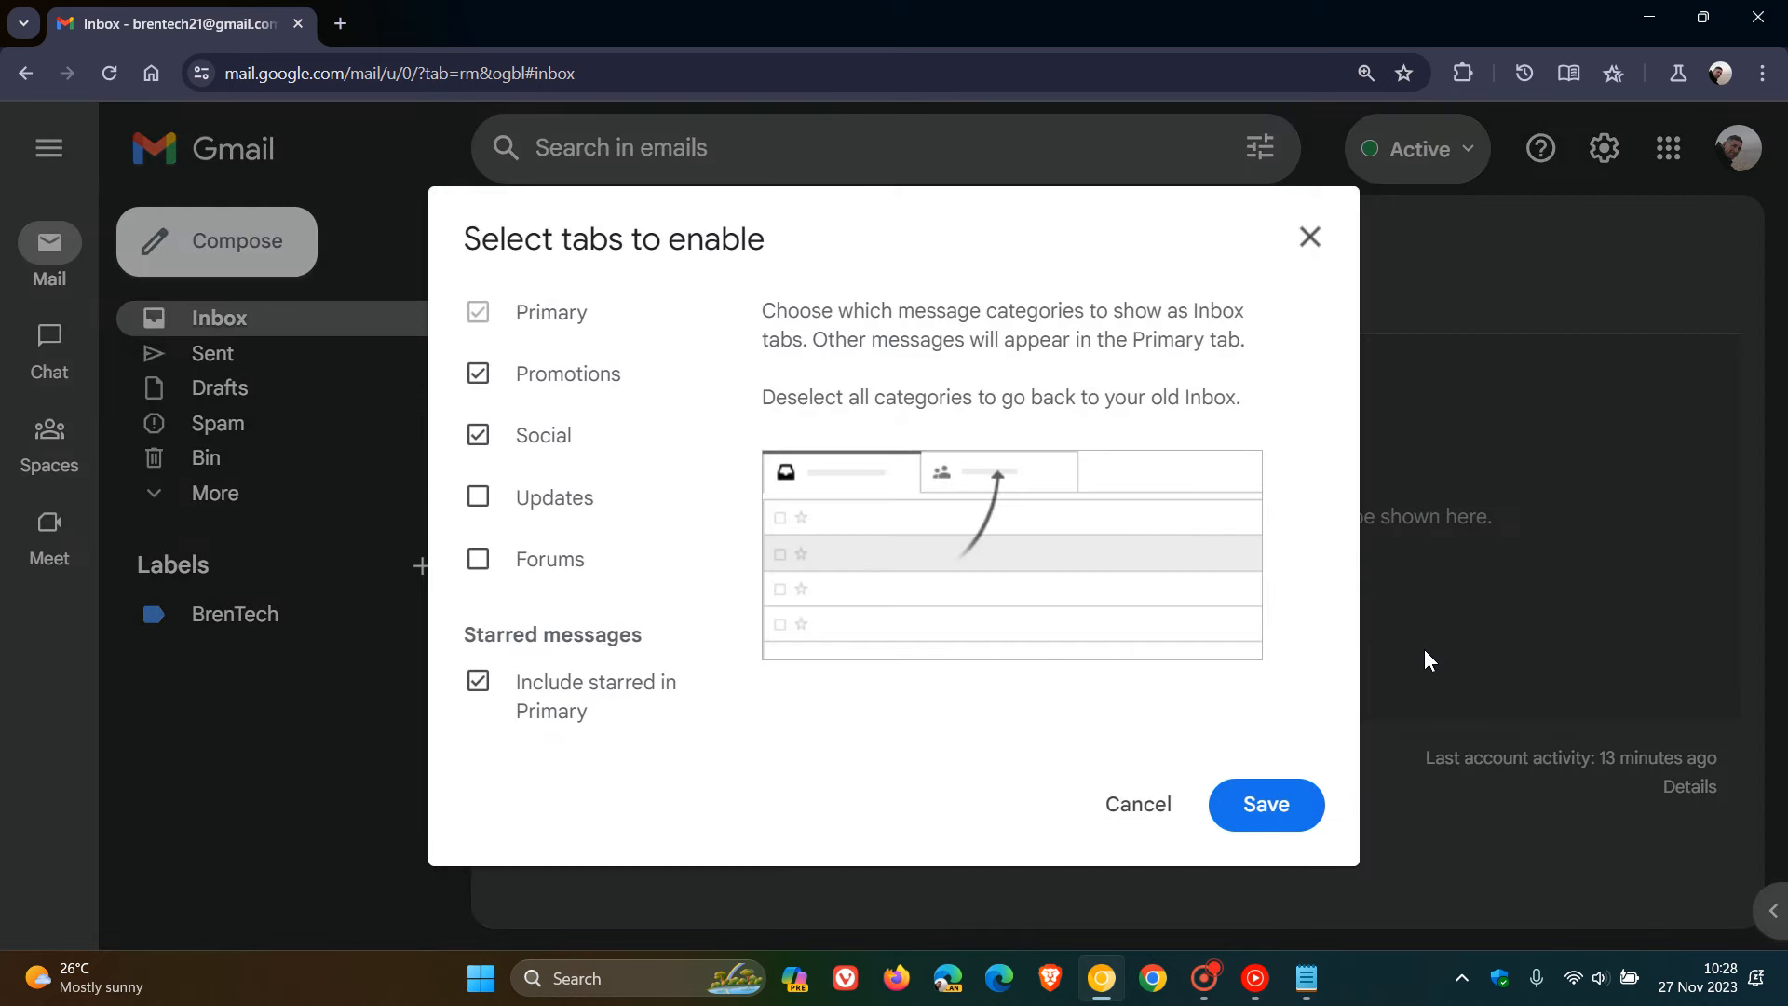
pyautogui.click(478, 435)
pyautogui.click(478, 374)
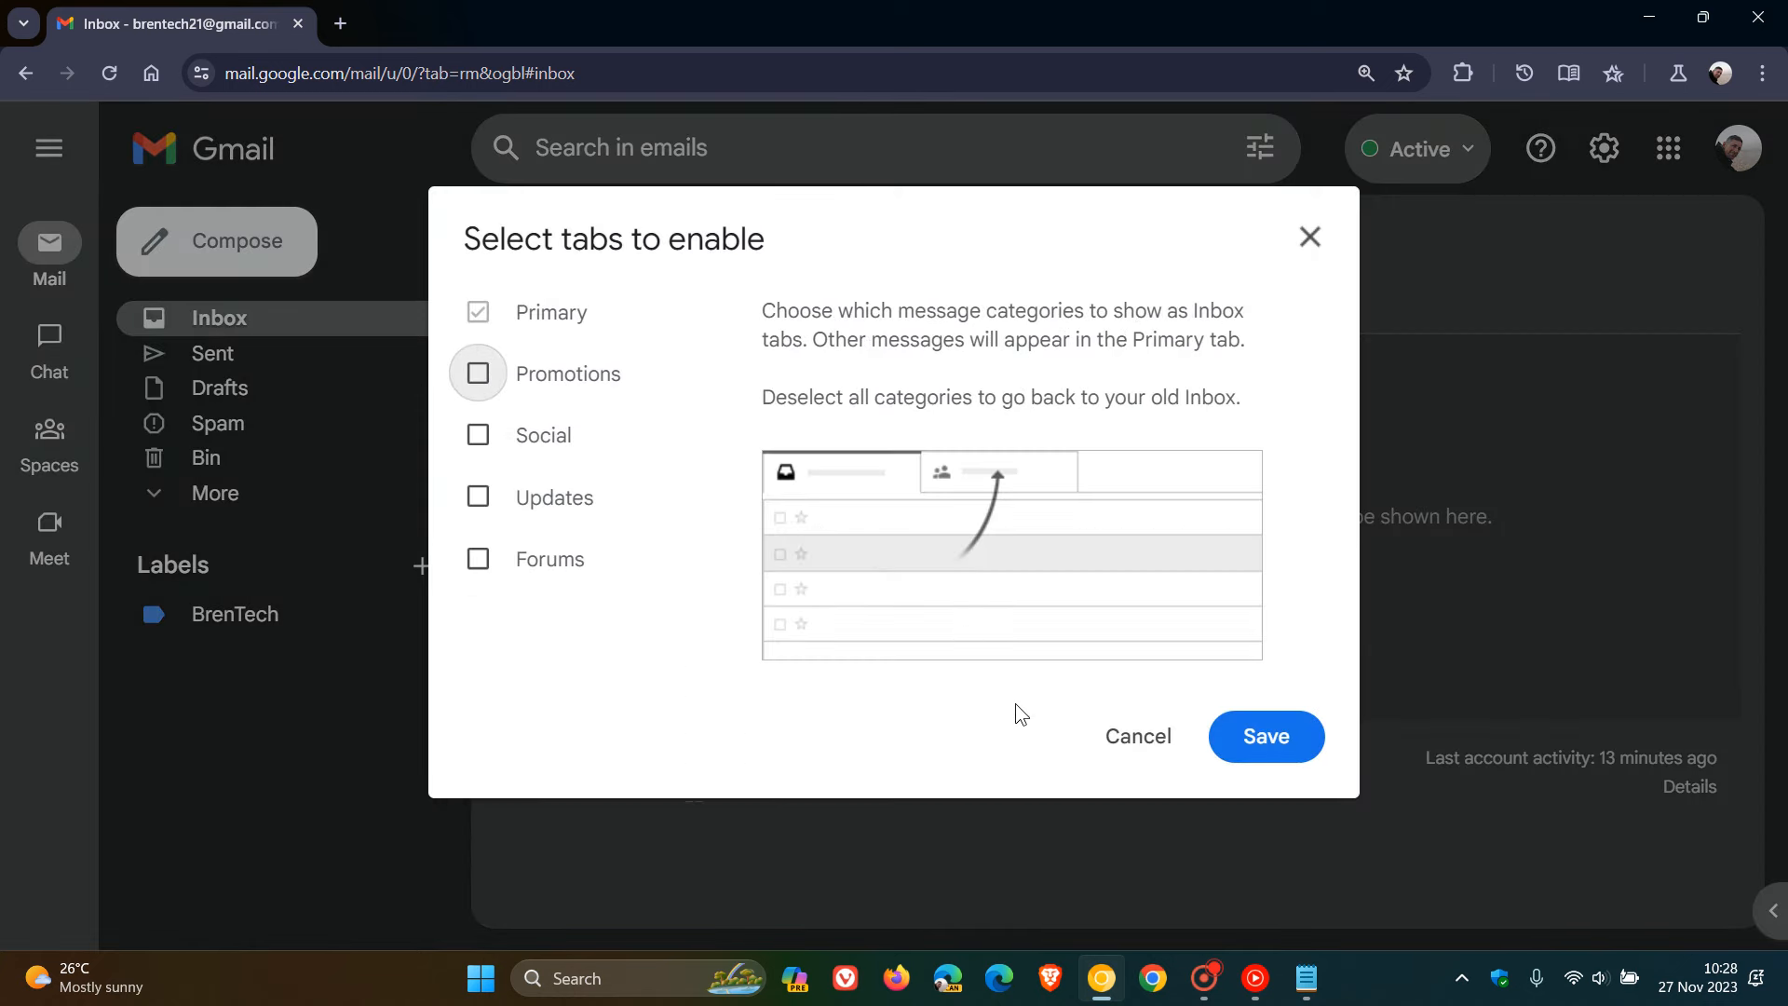
pyautogui.click(1248, 741)
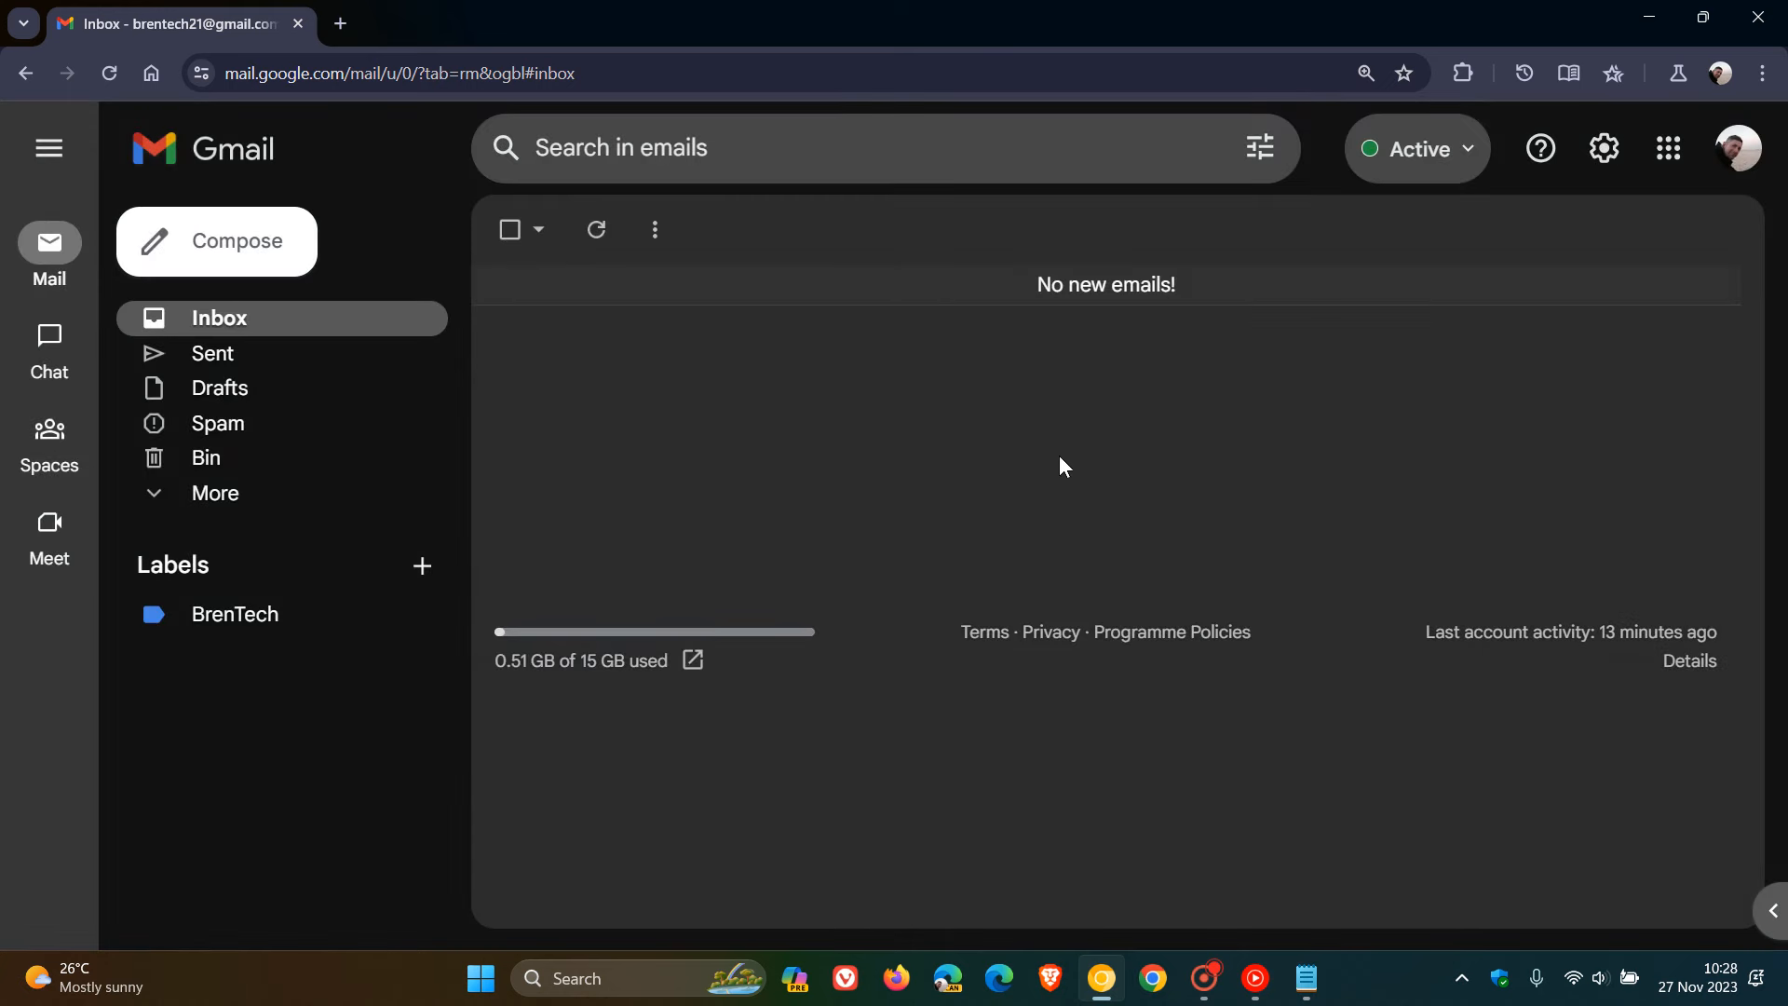